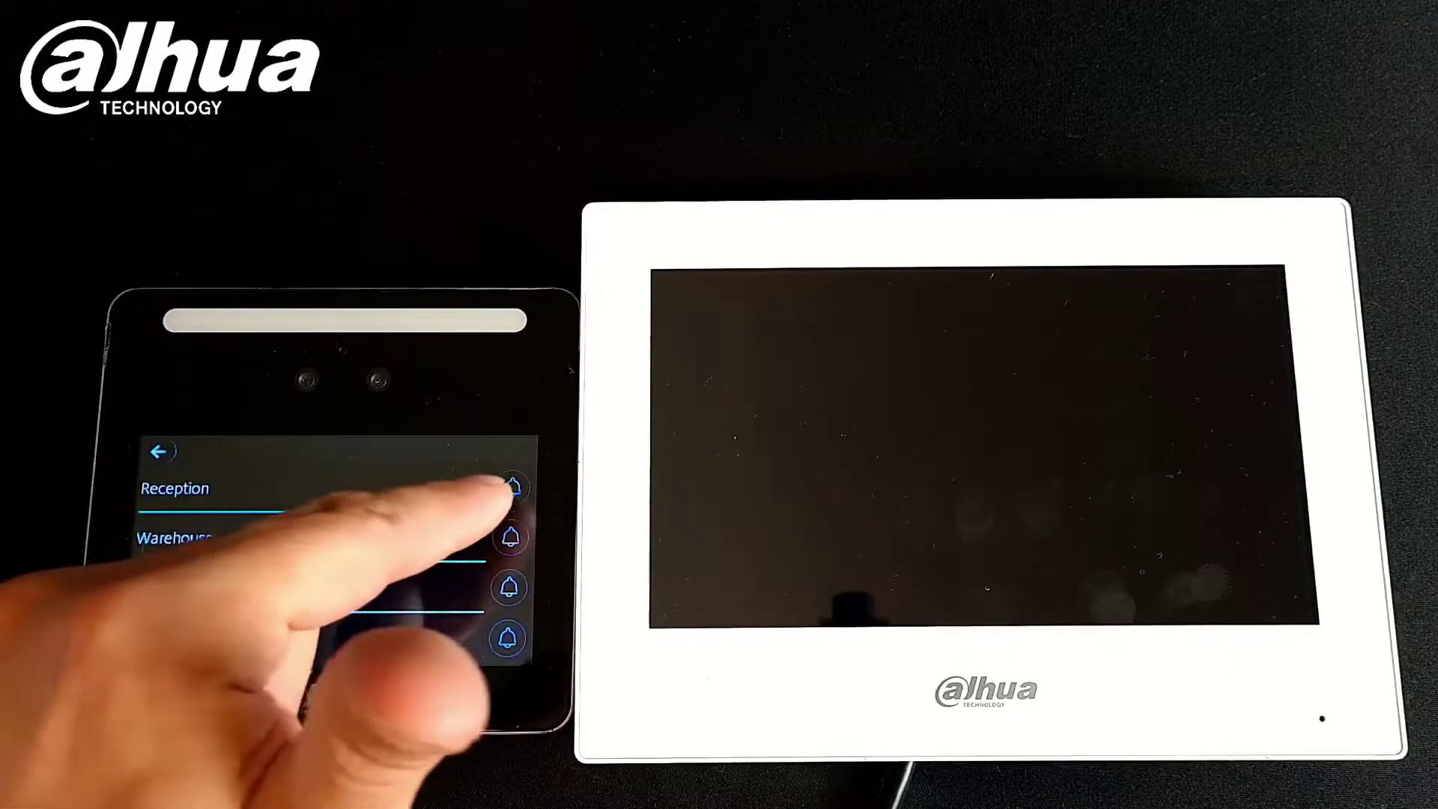
# Call Reception from the face terminal, answer on the monitor, unlock the door, then hang up
pyautogui.click(512, 487)
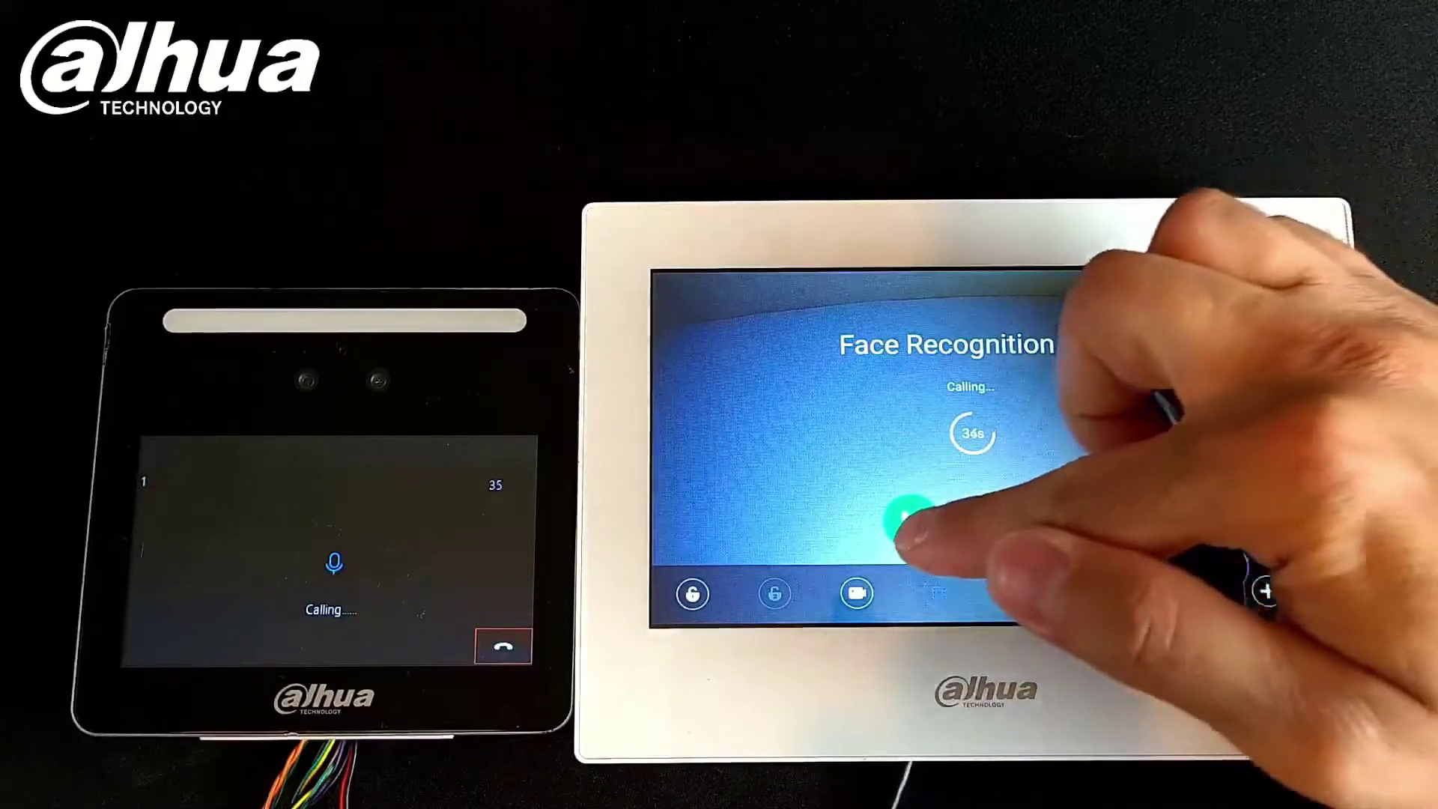
pyautogui.click(912, 522)
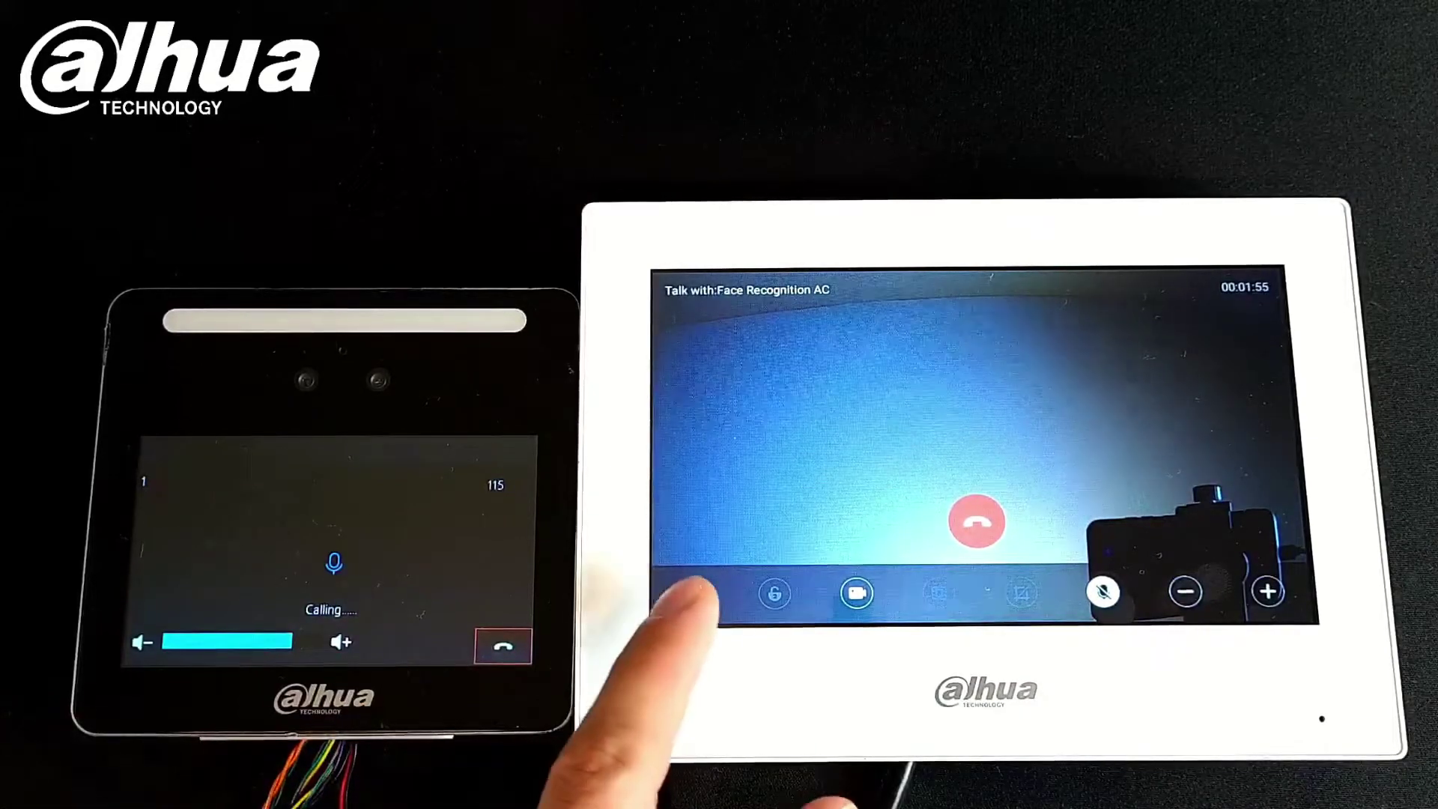
pyautogui.click(692, 593)
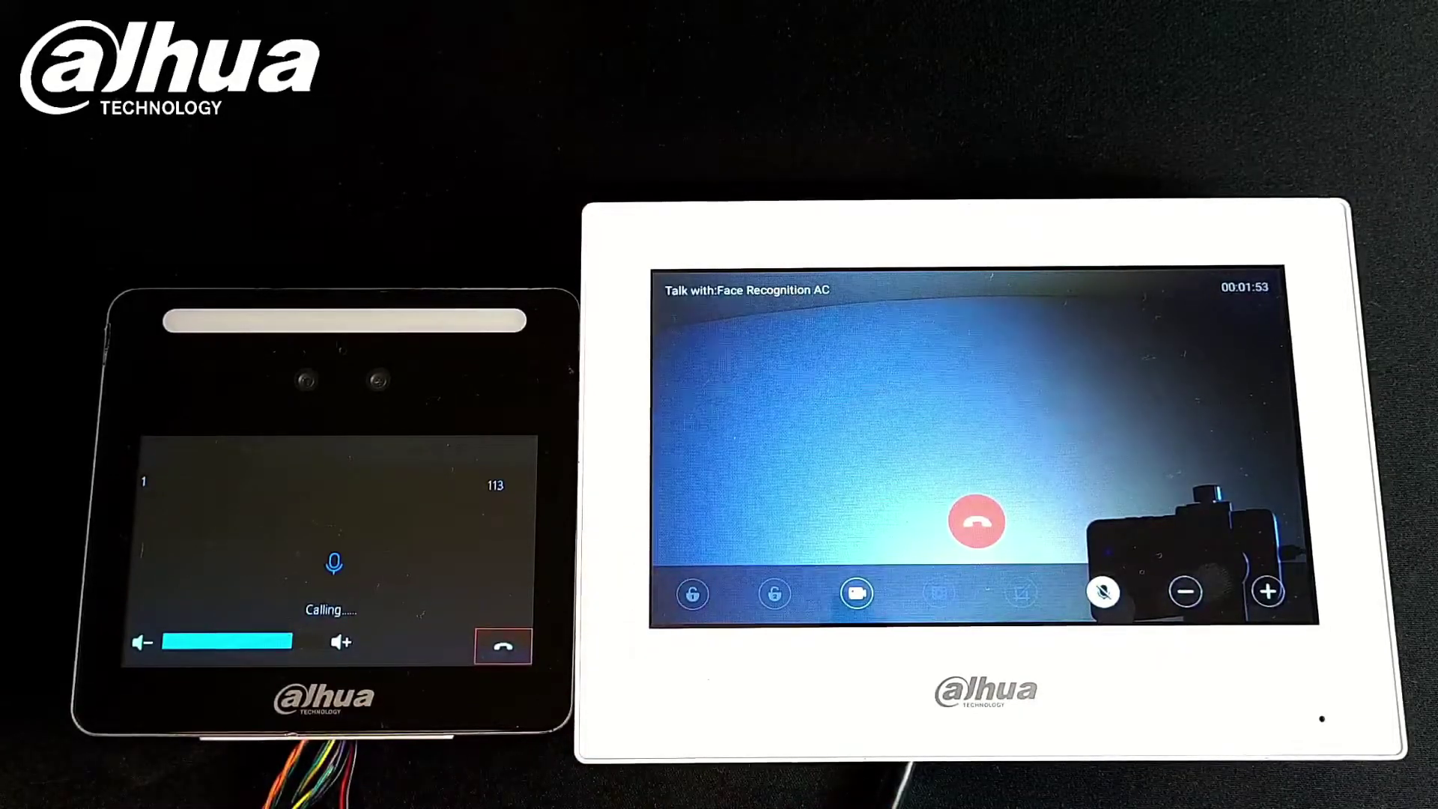
pyautogui.click(977, 522)
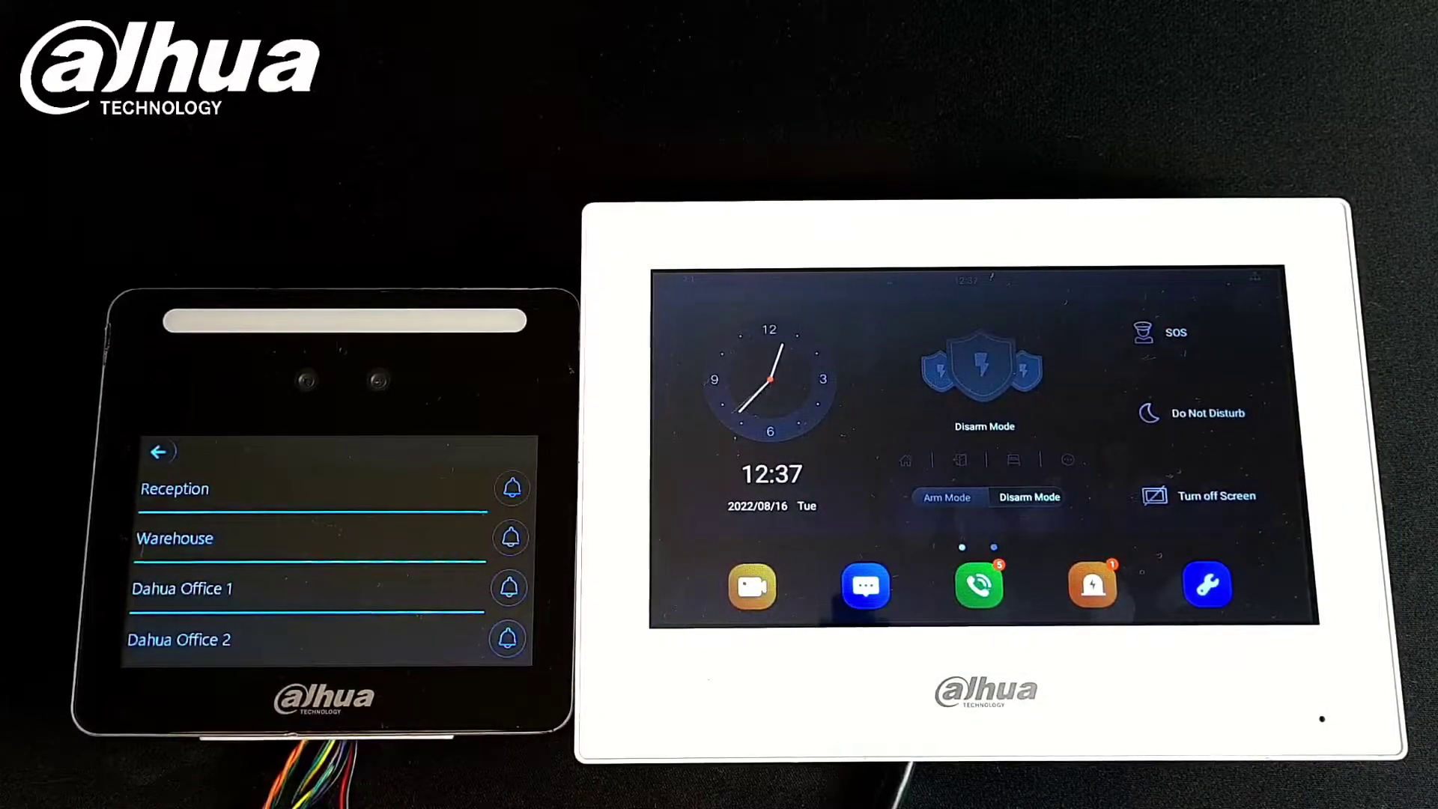
# Leave the terminal's call list so Modify IP shows BSC, VTH and IPC devices
pyautogui.click(158, 451)
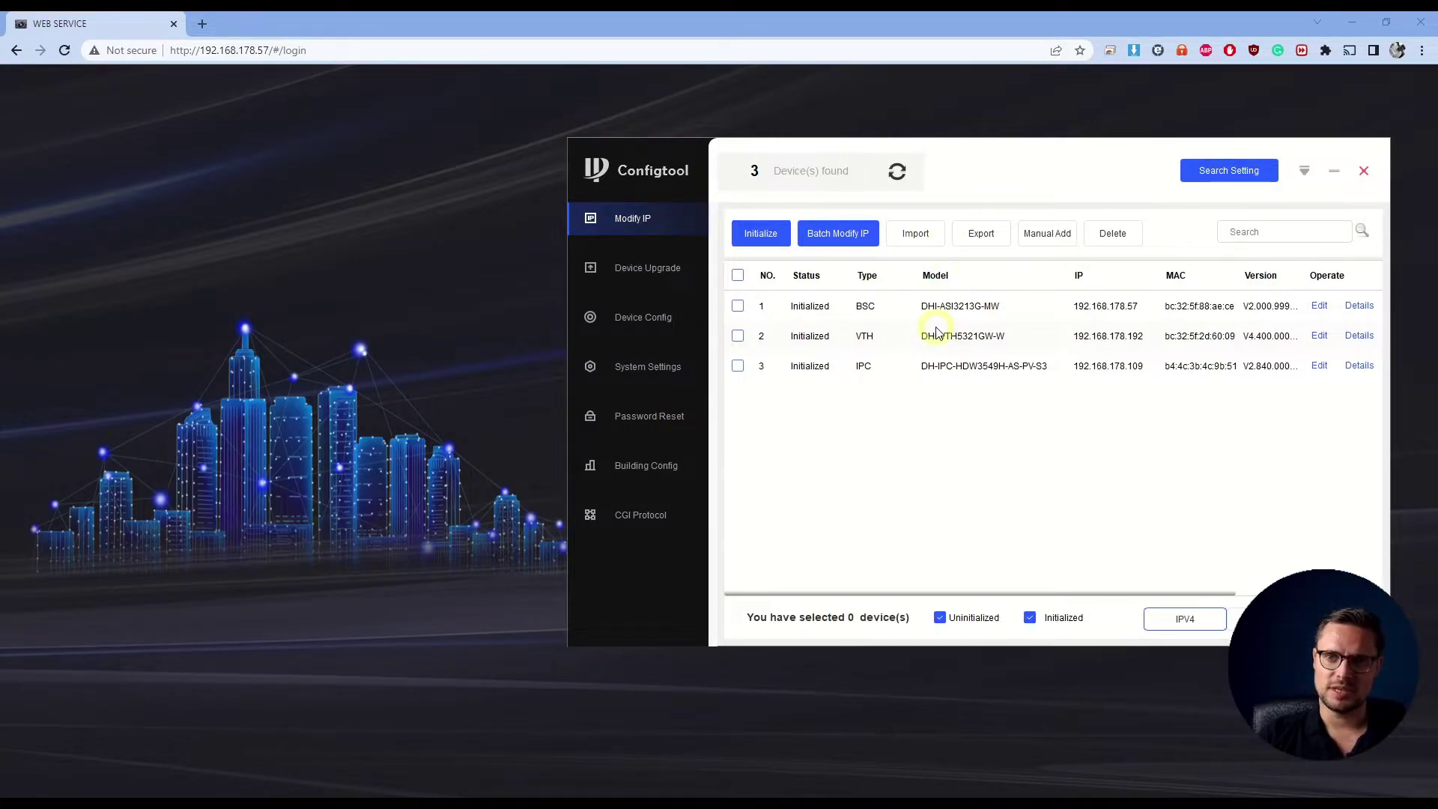
# Log into the VTH at 192.168.178.192 and view its Network Config SIP settings
pyautogui.click(669, 326)
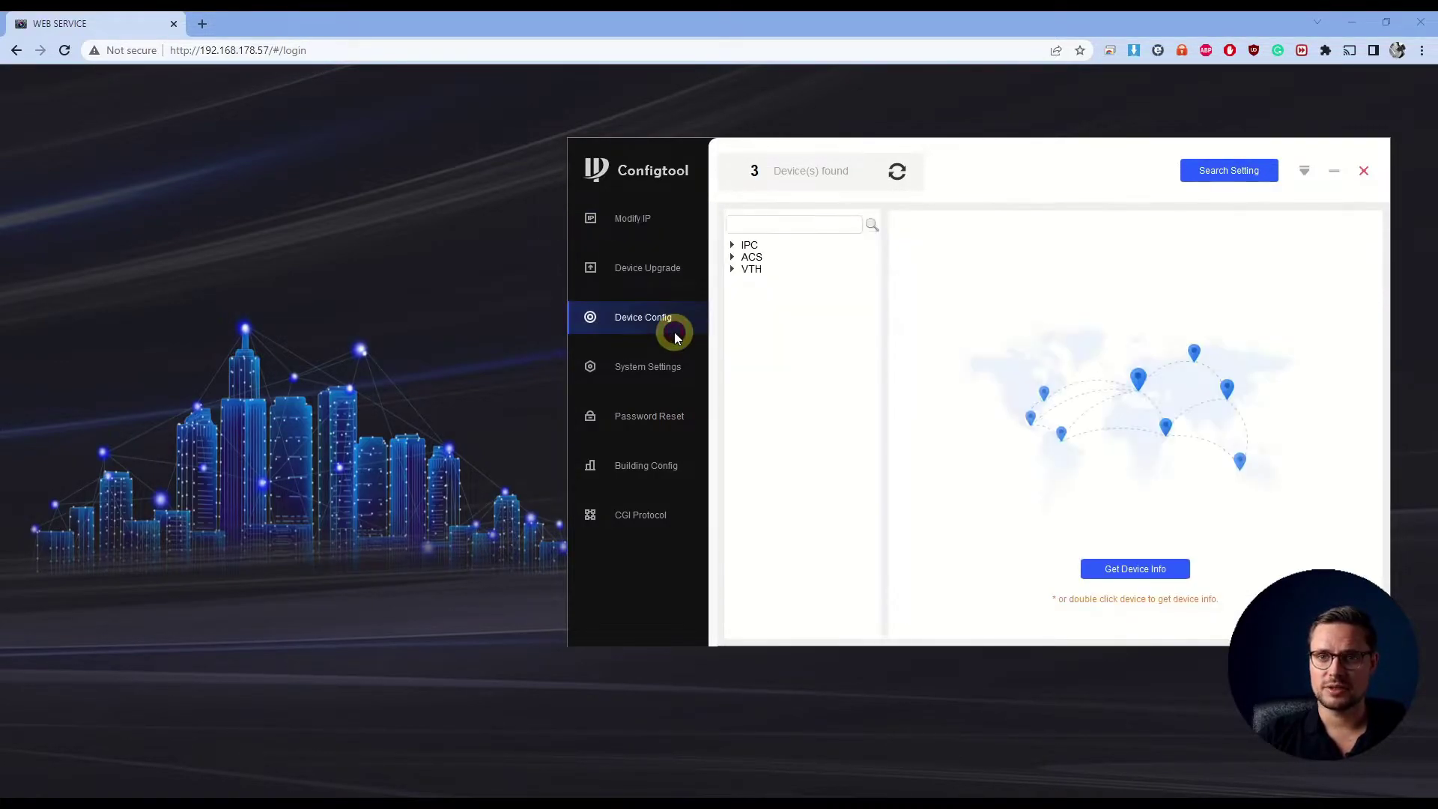
pyautogui.click(750, 270)
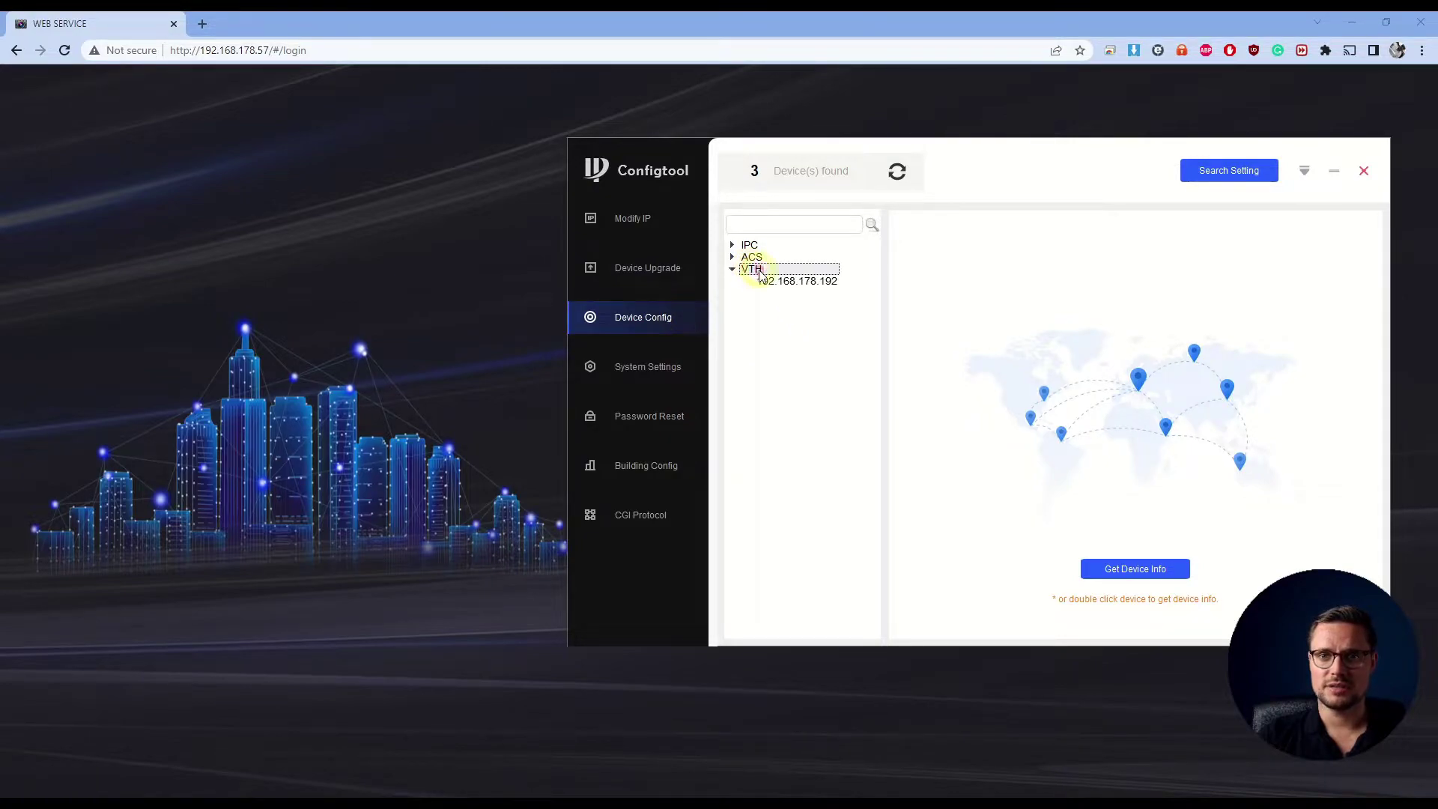
pyautogui.doubleClick(817, 284)
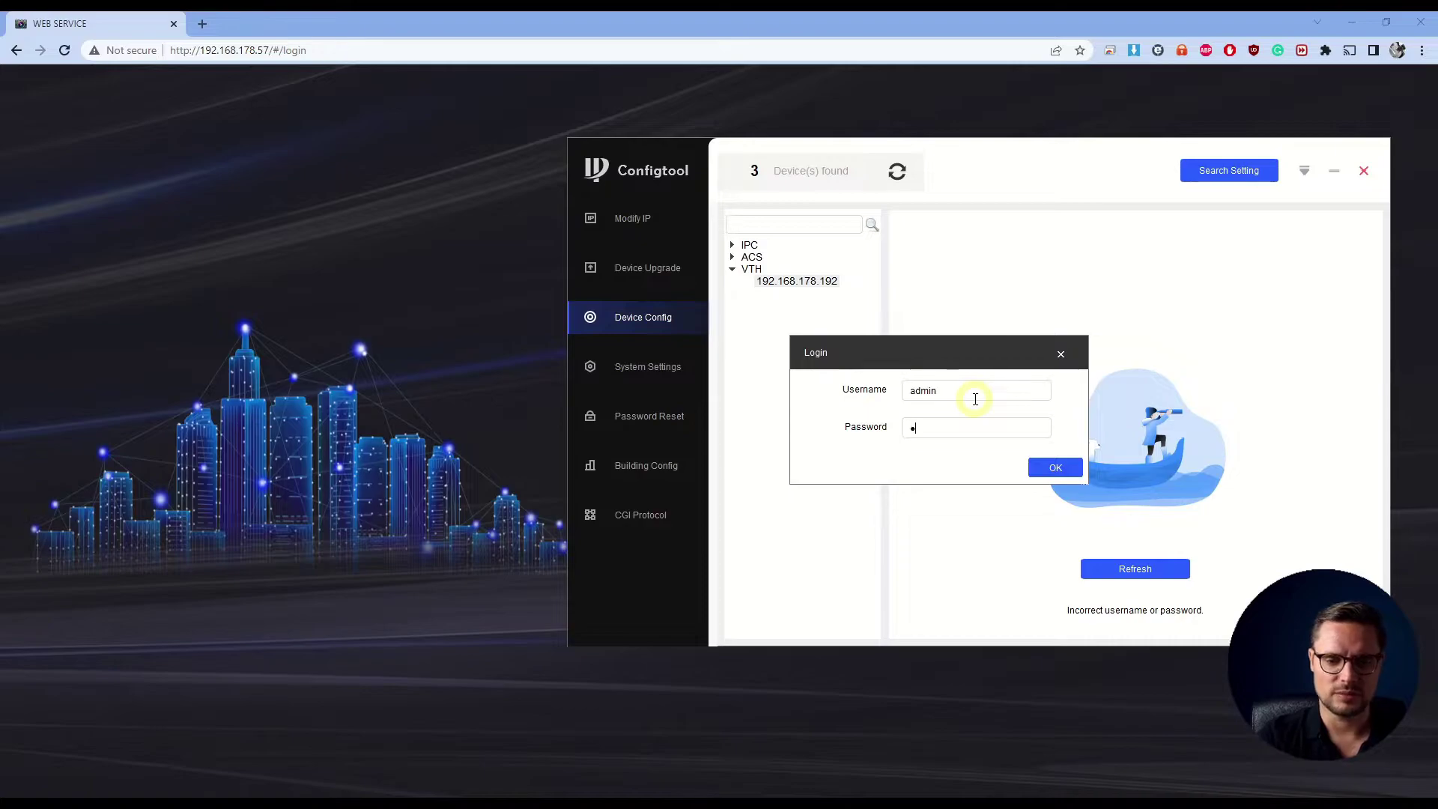
pyautogui.press('Return')
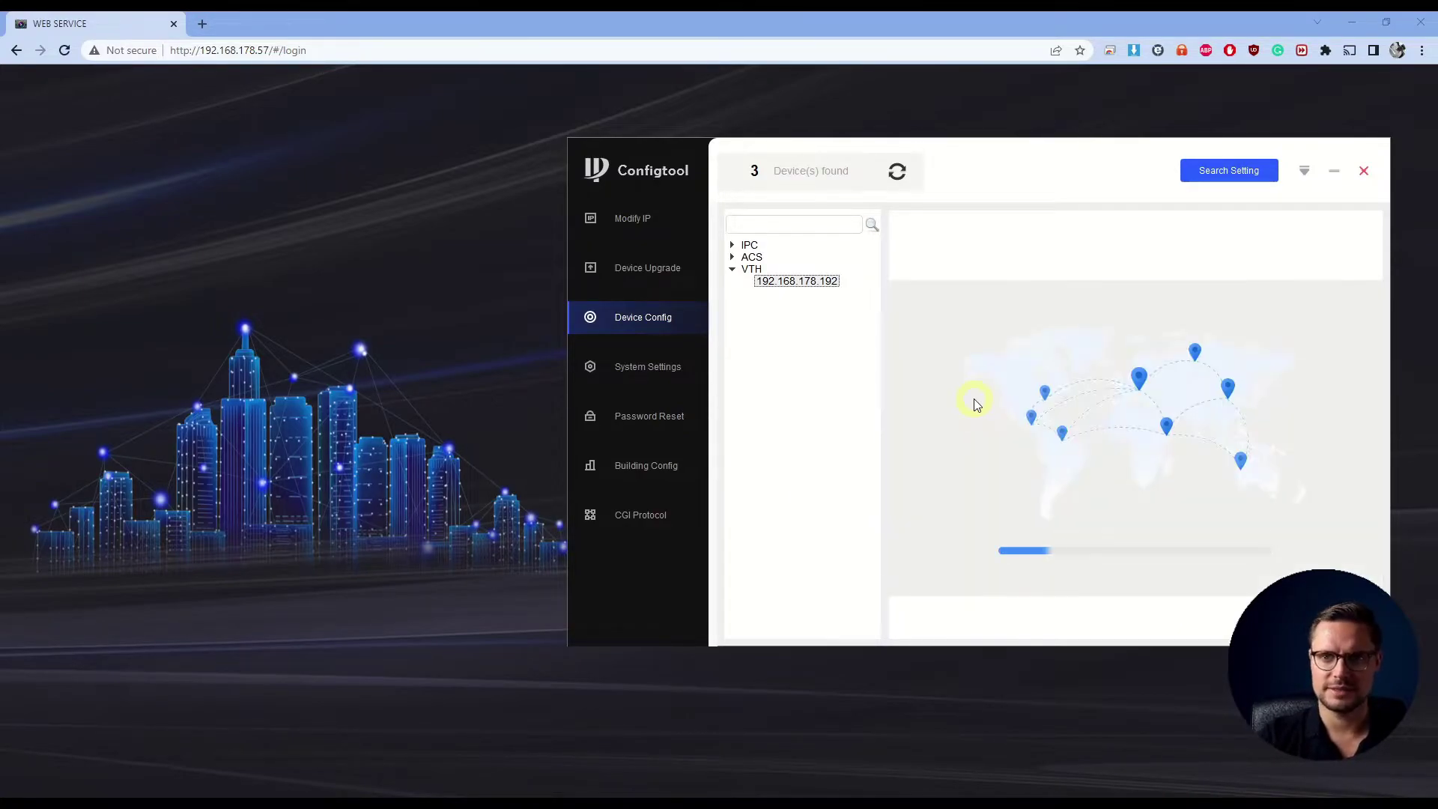
pyautogui.click(933, 229)
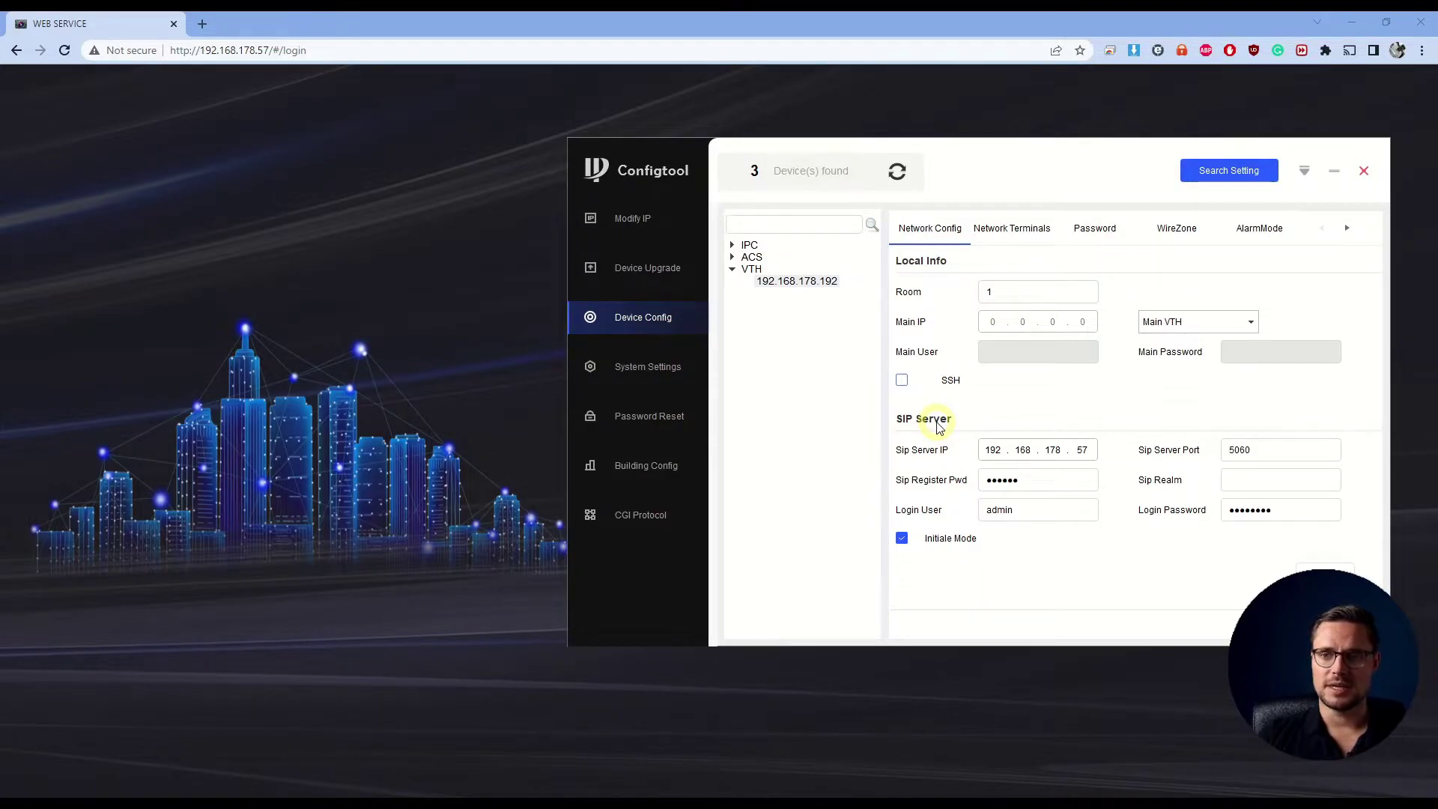
# Check SIP server 192.168.178.57, login user and password, then save the monitor's SIP settings
pyautogui.doubleClick(1076, 450)
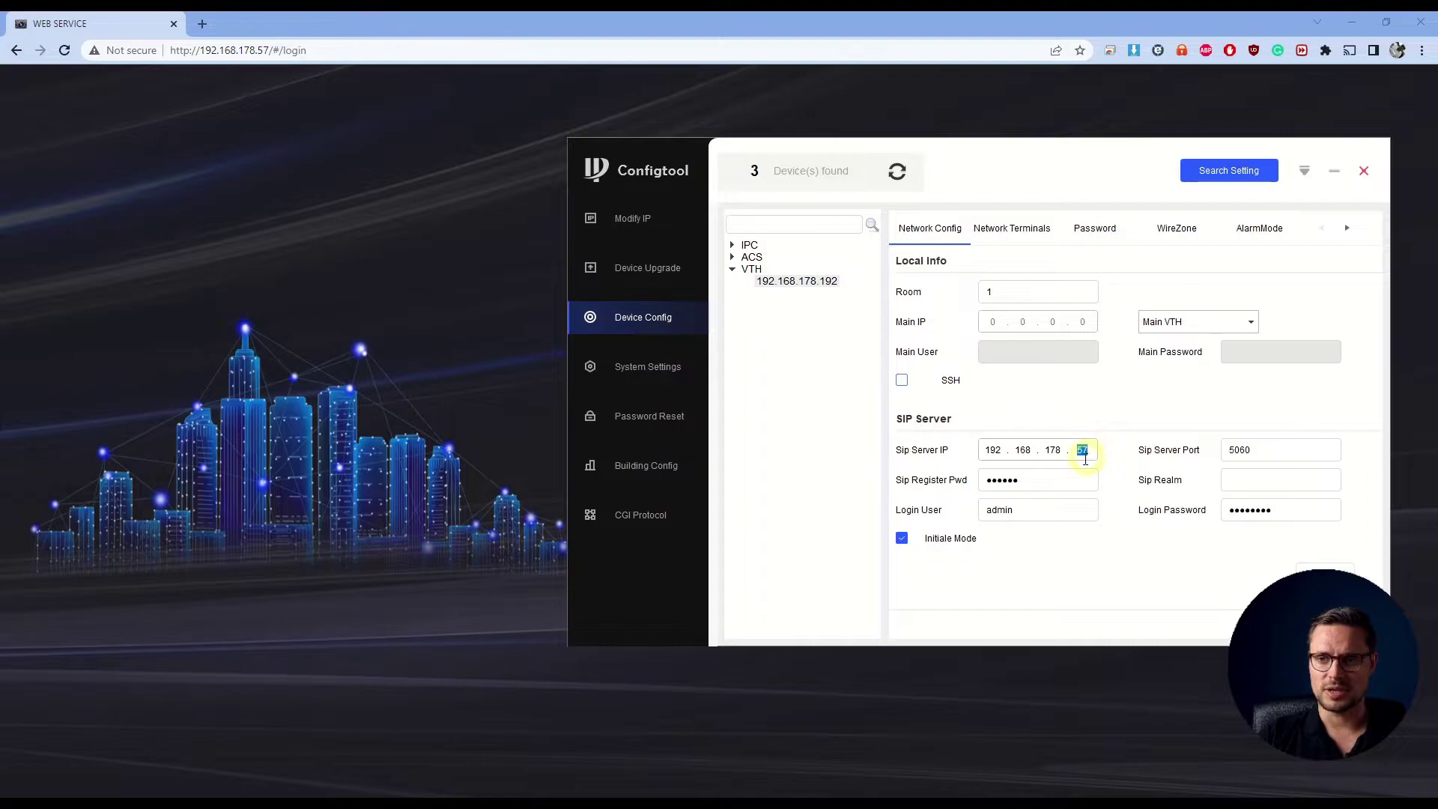
pyautogui.click(1120, 568)
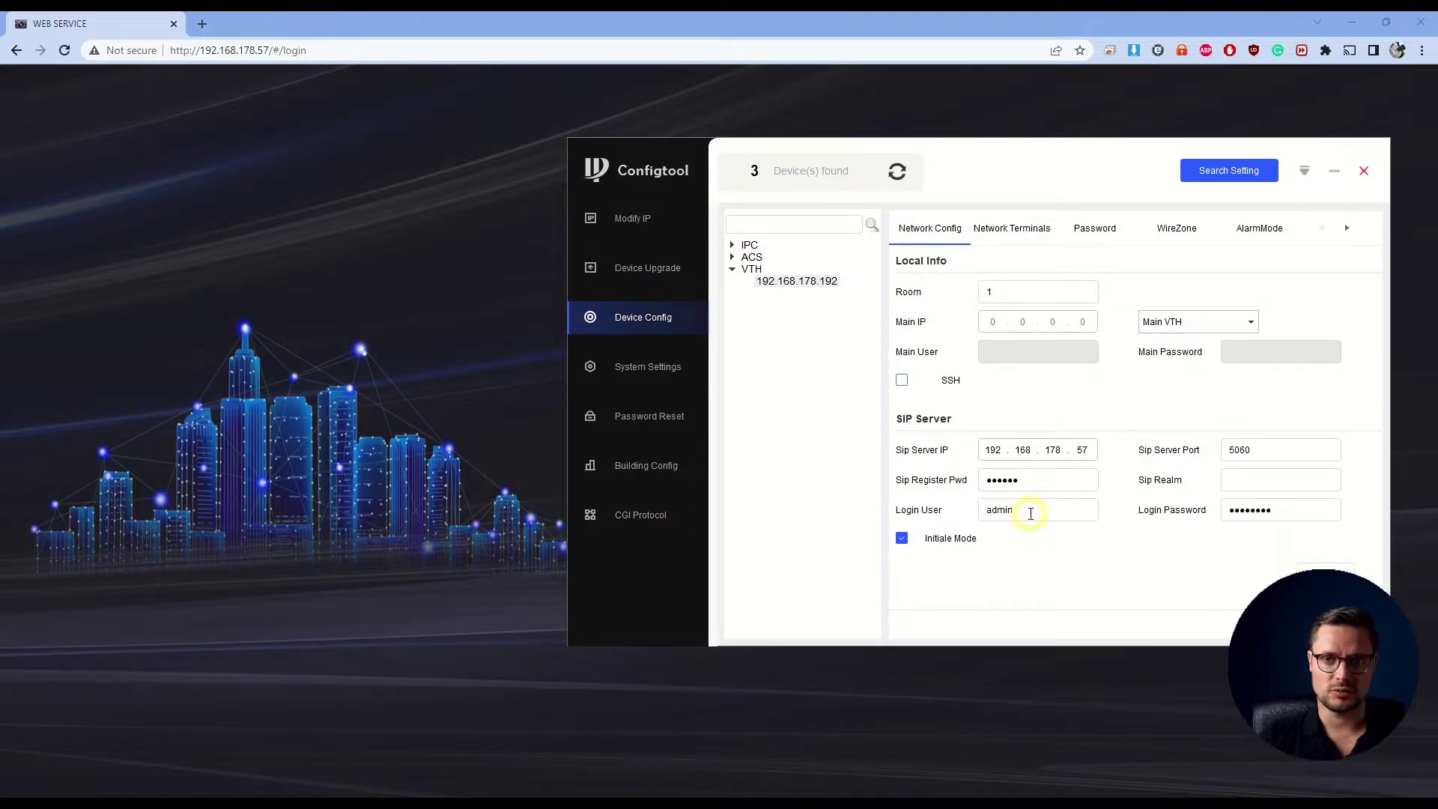
pyautogui.doubleClick(1031, 514)
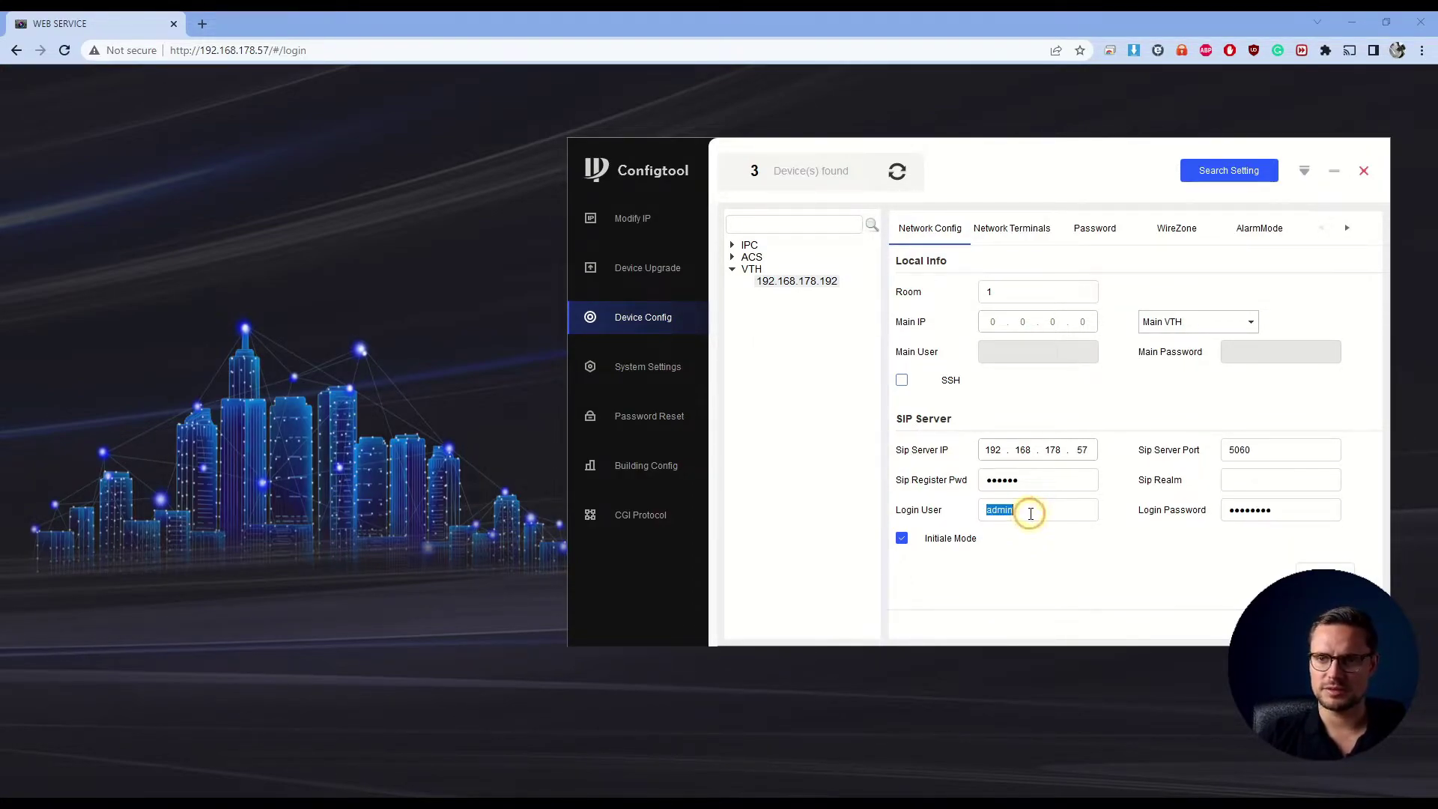
pyautogui.doubleClick(1240, 509)
pyautogui.click(1185, 542)
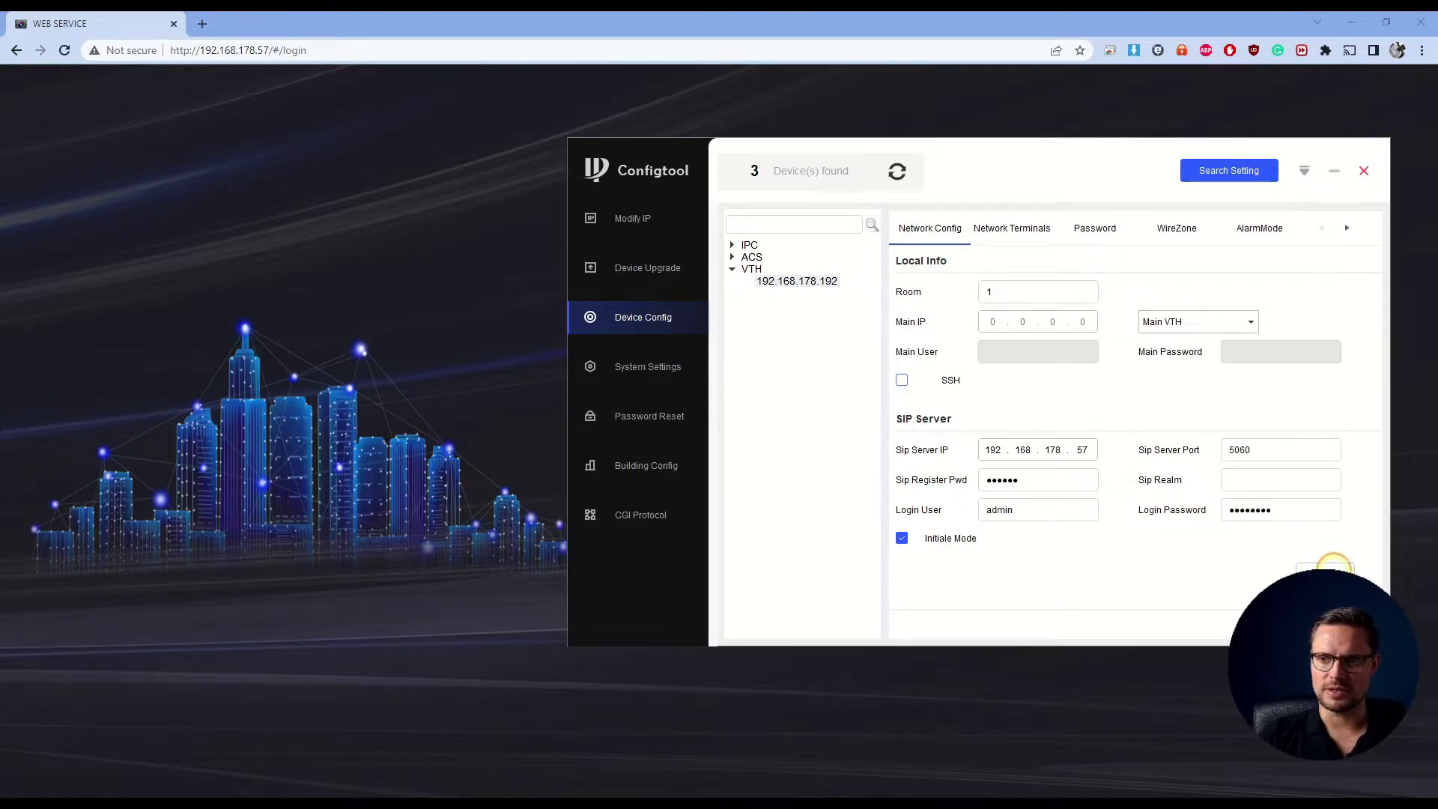
pyautogui.click(716, 500)
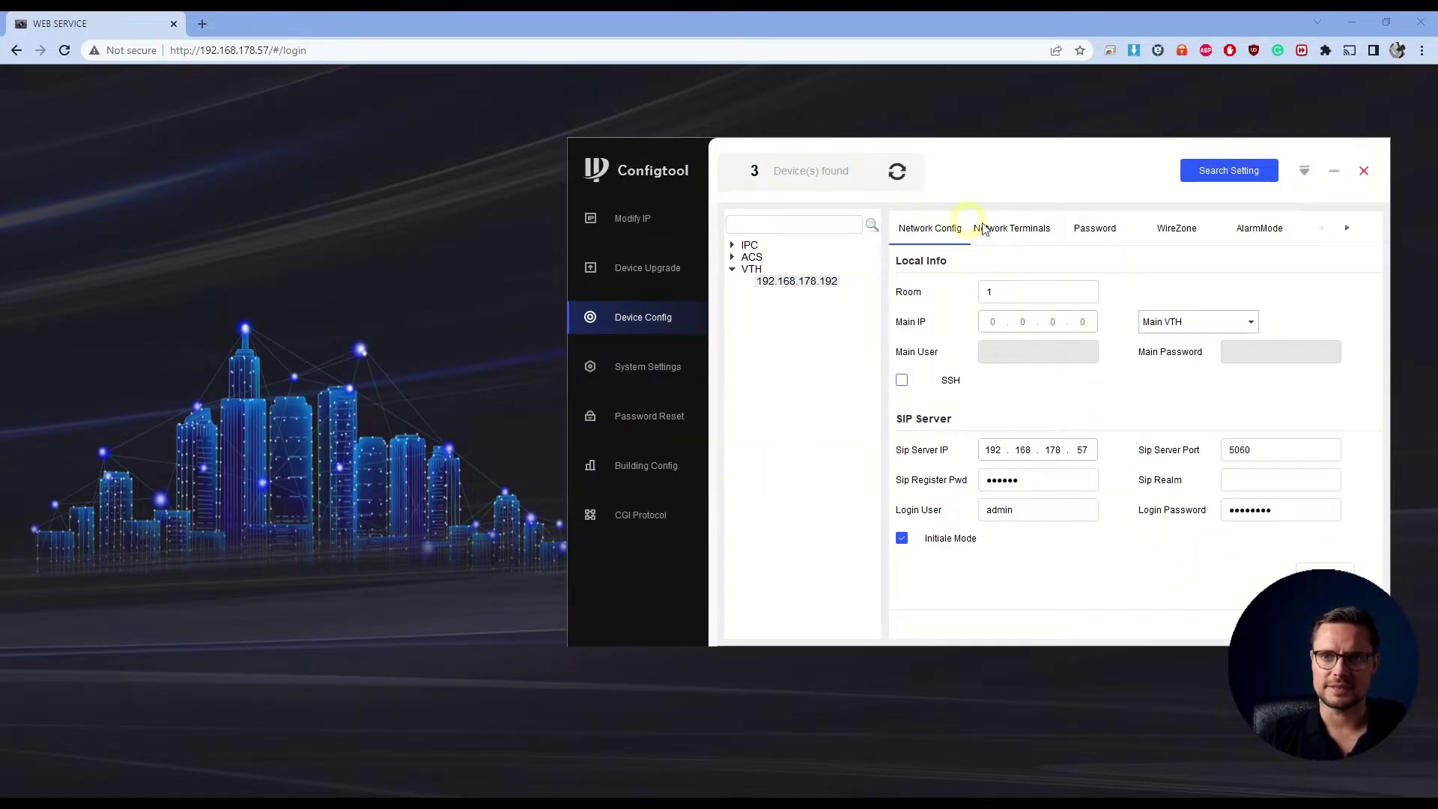
# Keep Master VTO 'Face Recognition AC' at 192.168.178.57 enabled and save the Network Terminals settings
pyautogui.click(1002, 235)
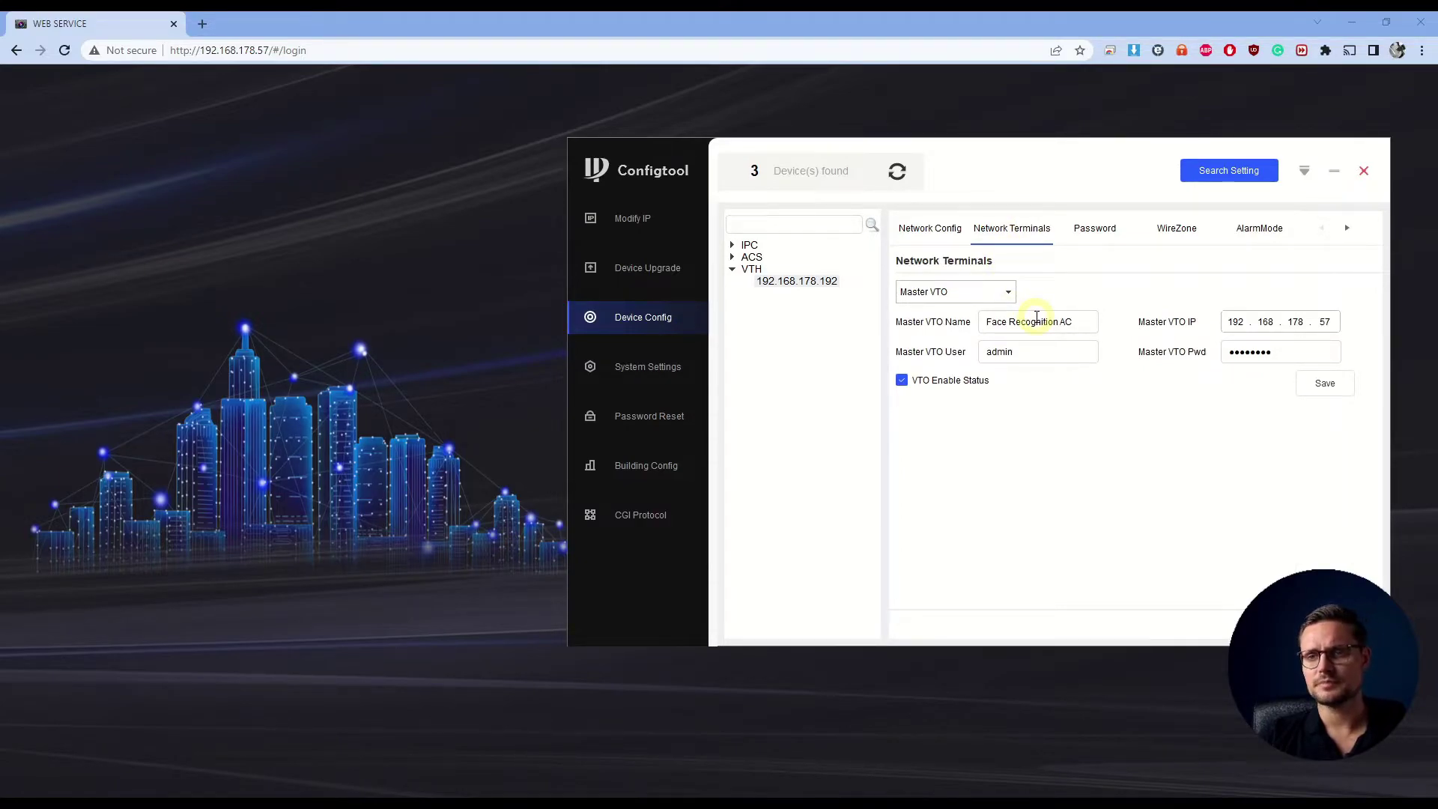
pyautogui.tripleClick(1036, 316)
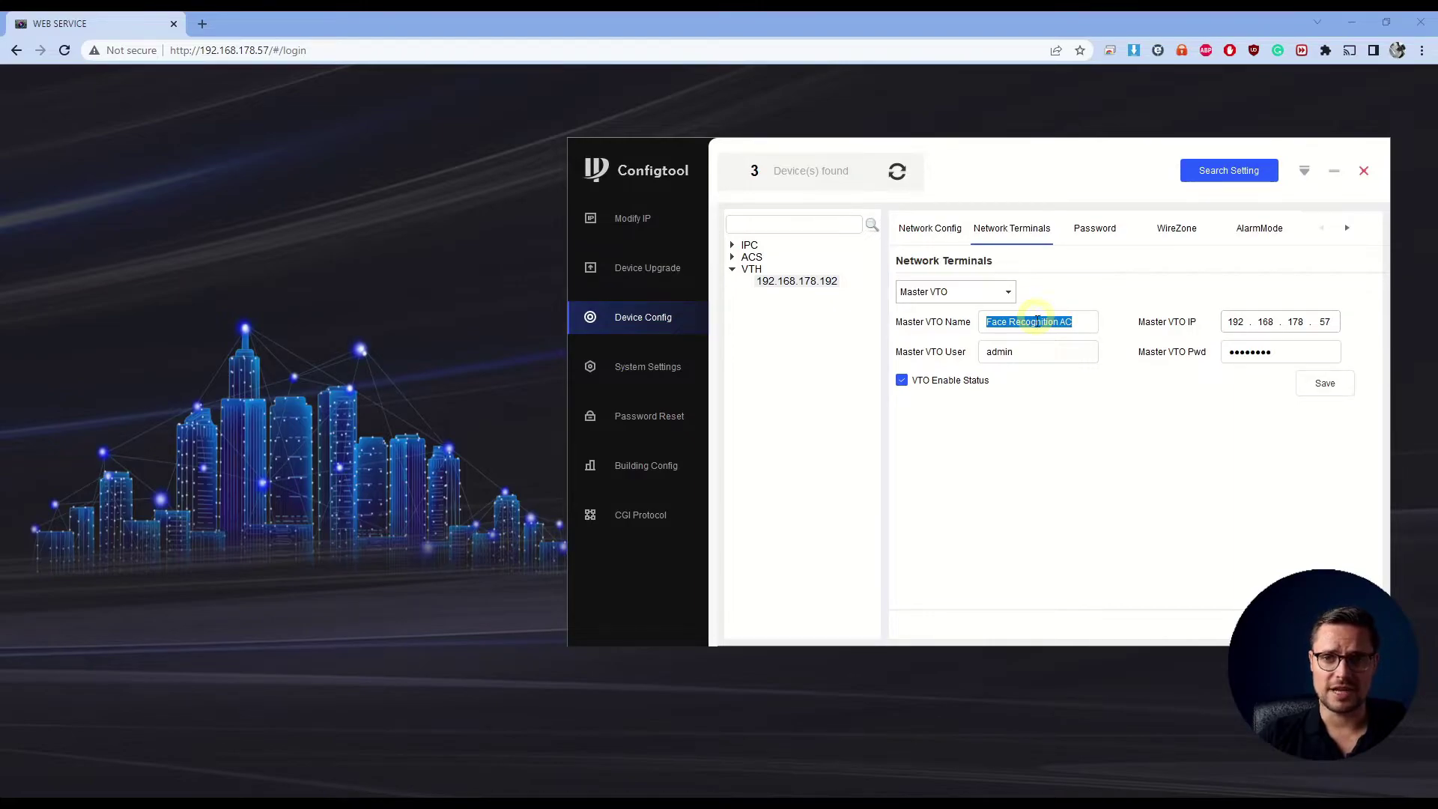
pyautogui.click(1035, 355)
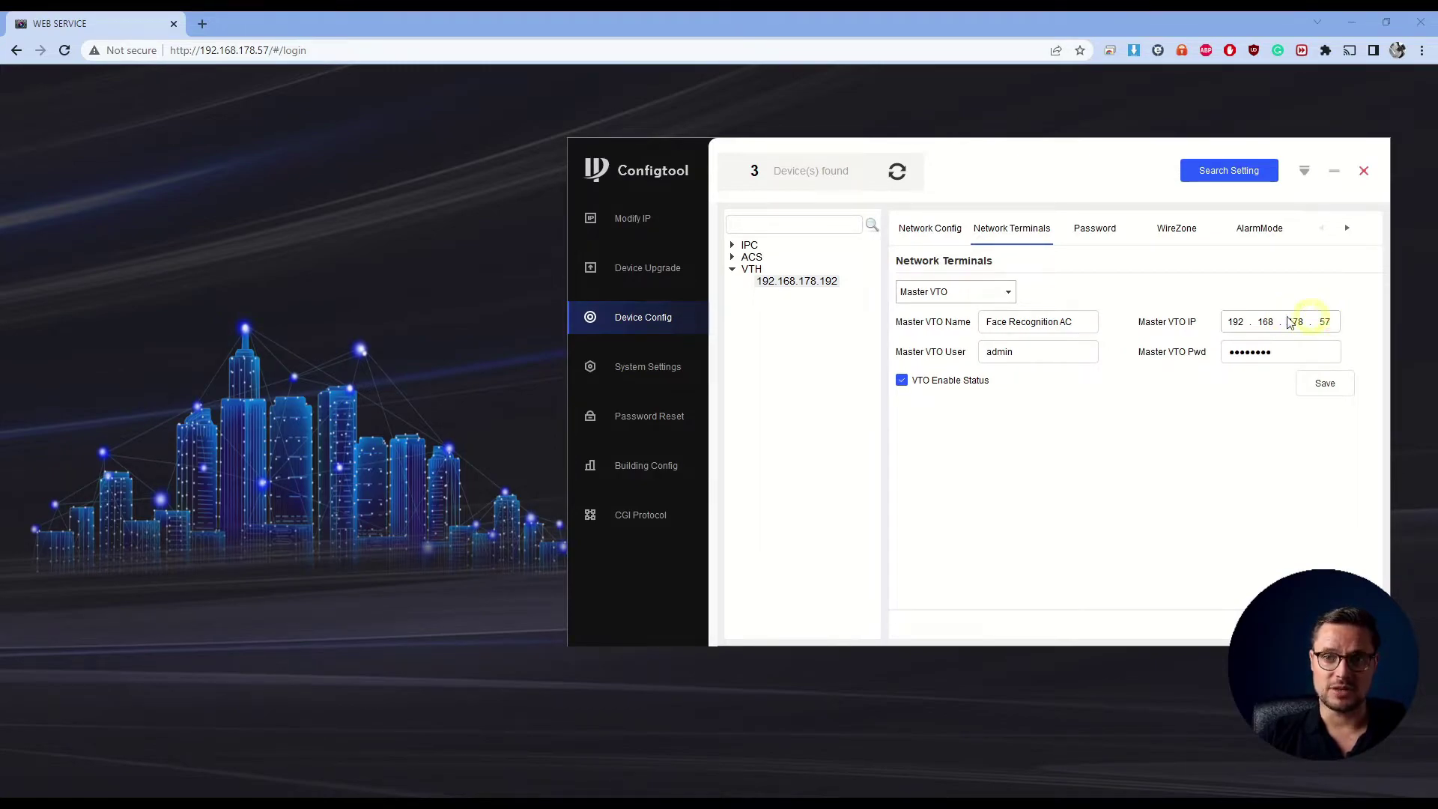
pyautogui.click(968, 292)
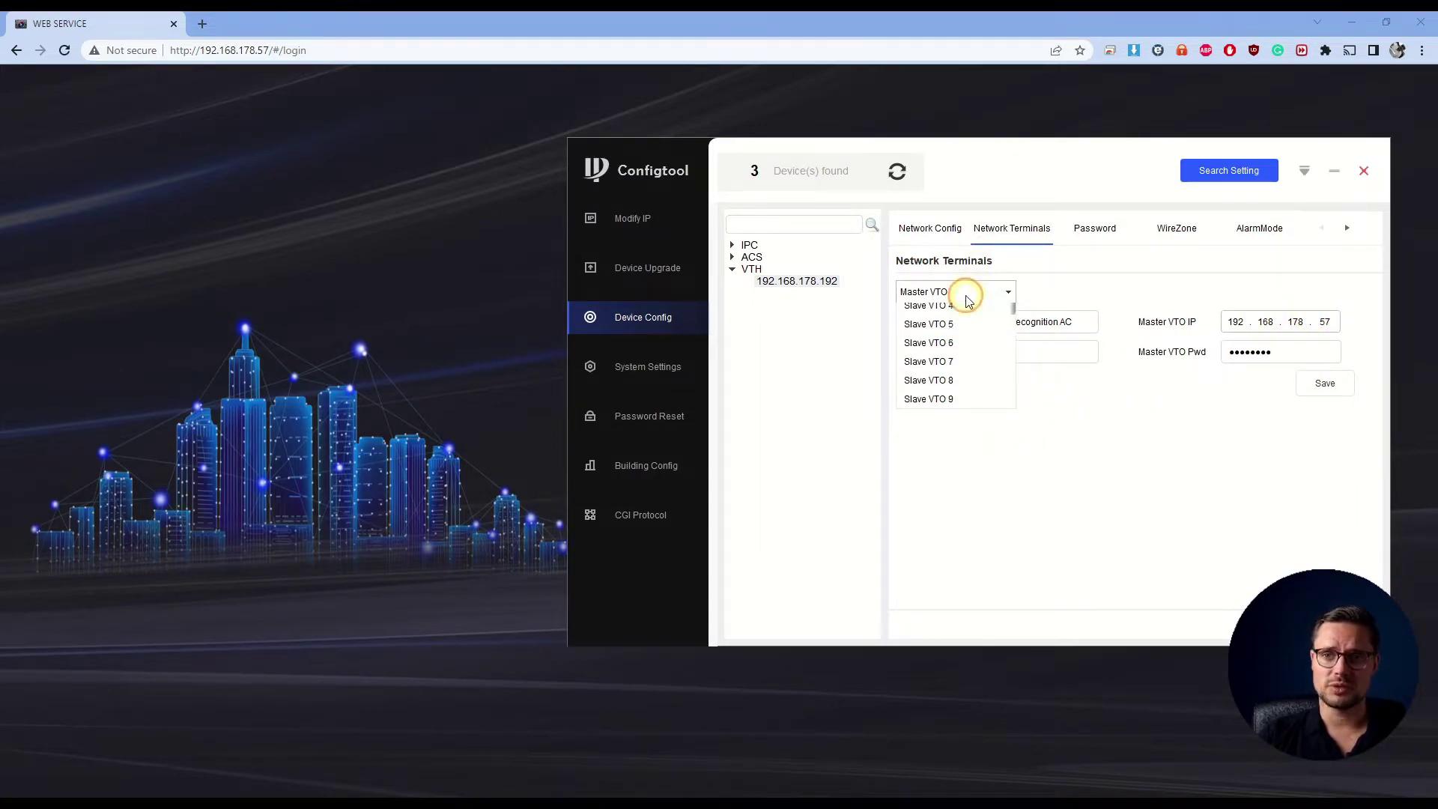
pyautogui.scroll(-3, 979, 411)
pyautogui.scroll(3, 972, 430)
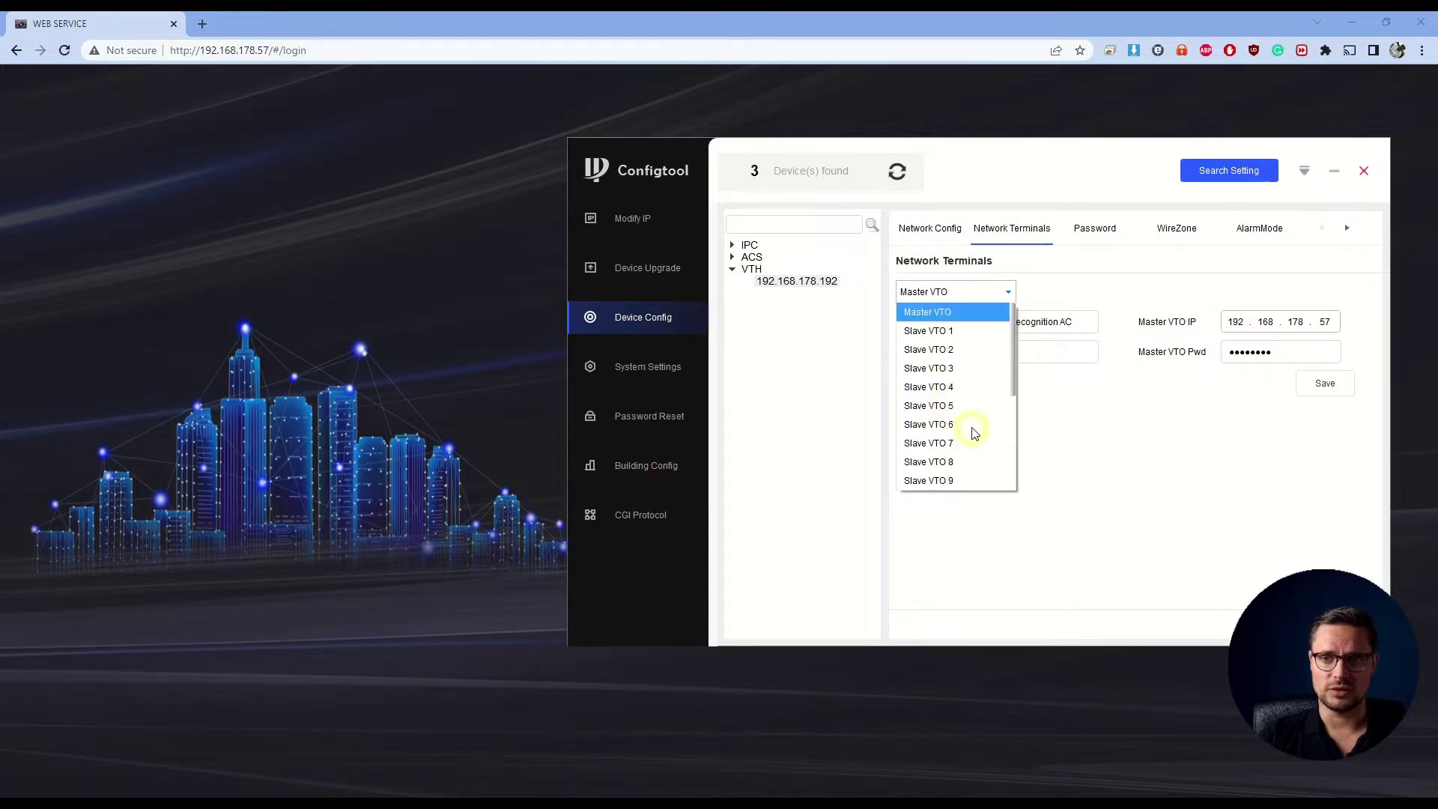
pyautogui.click(1107, 447)
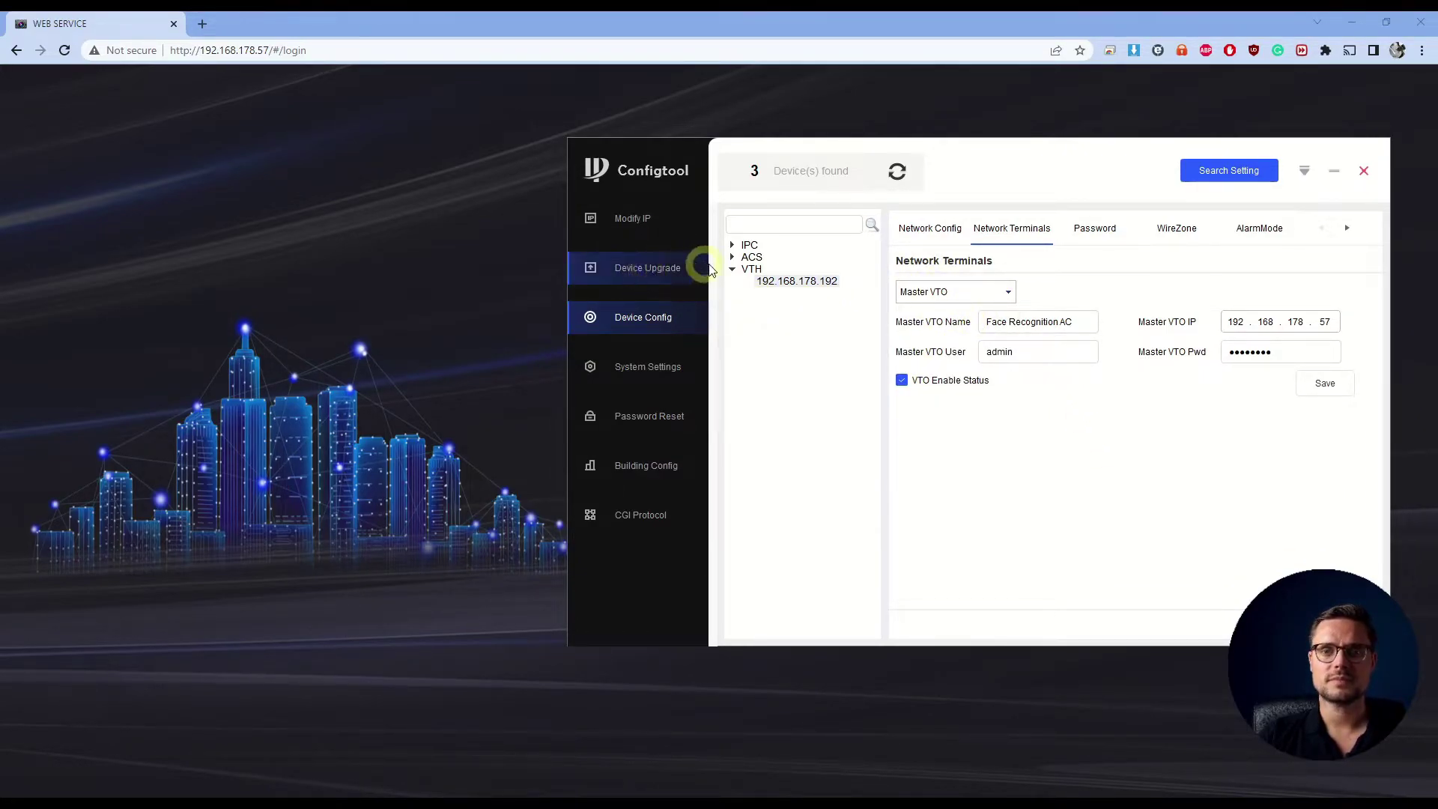
pyautogui.click(1327, 388)
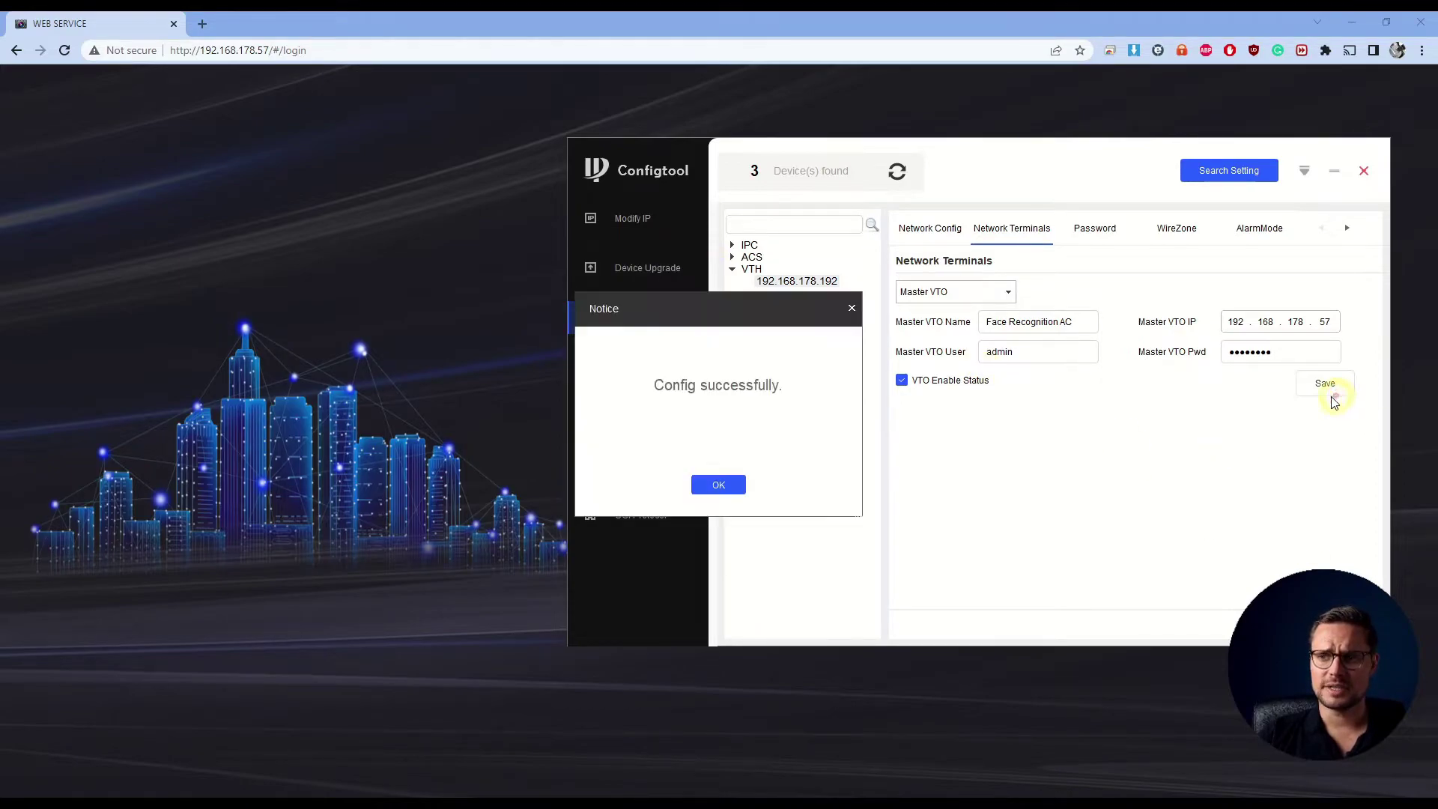
pyautogui.click(717, 486)
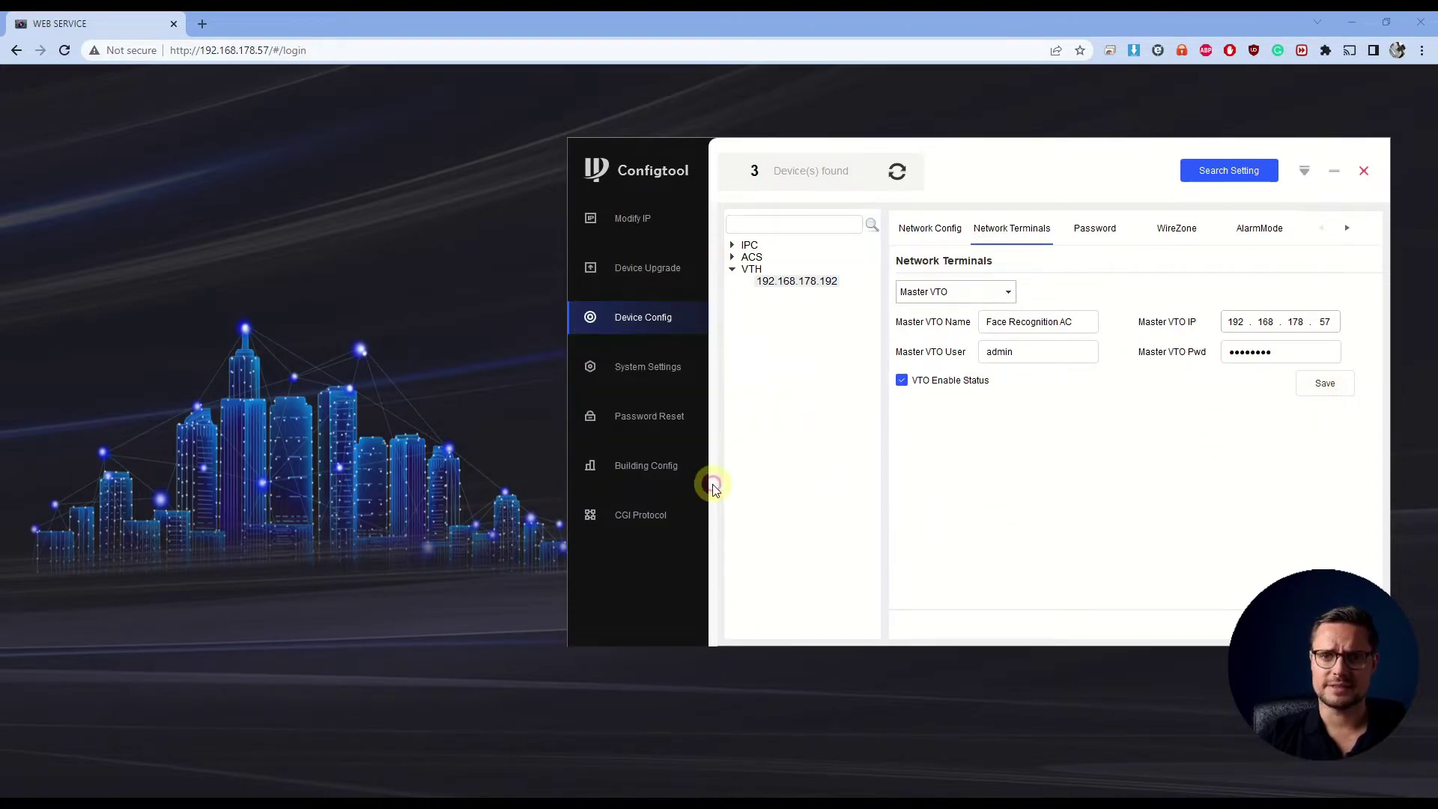
# Return to the Modify IP device list and close ConfigTool
pyautogui.click(642, 219)
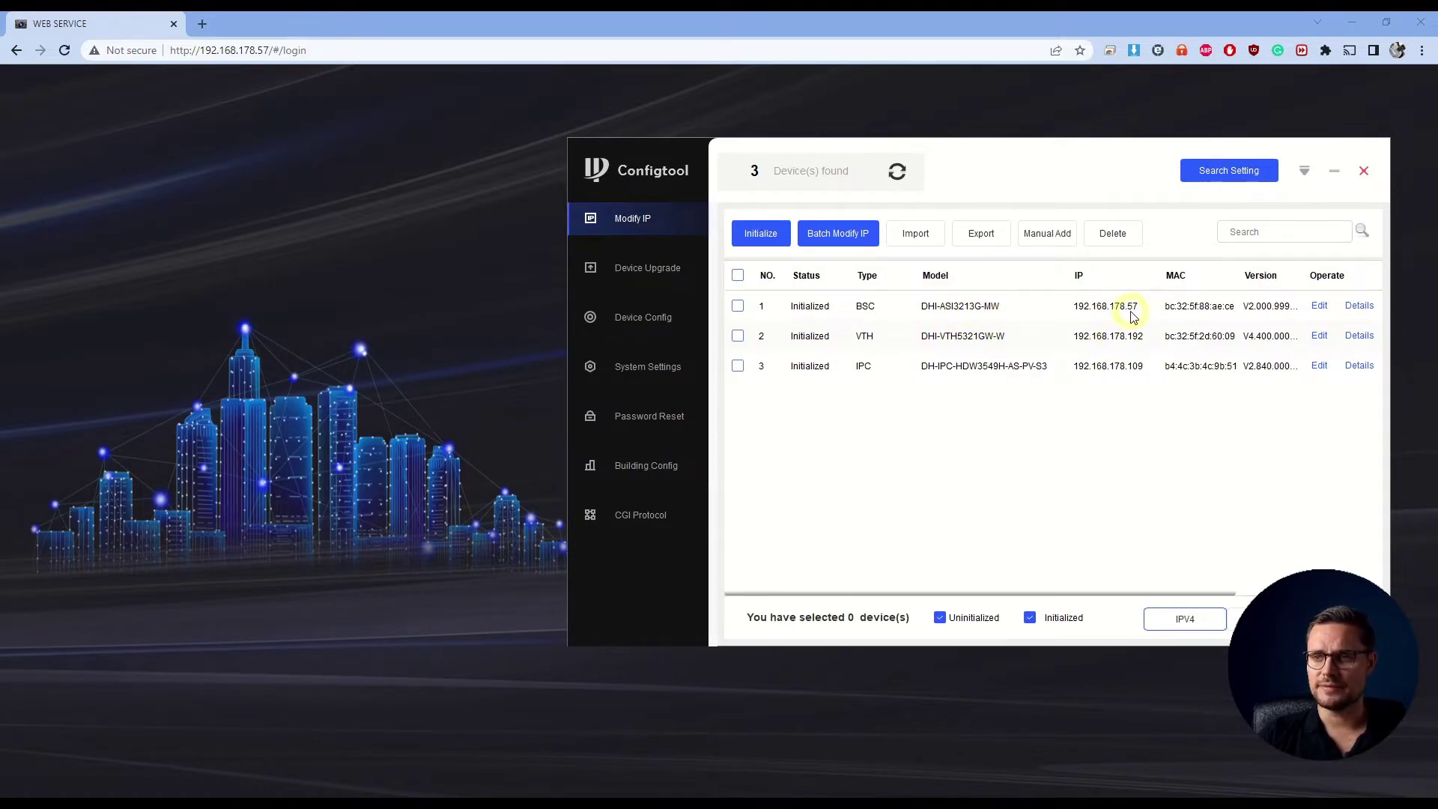
pyautogui.click(831, 122)
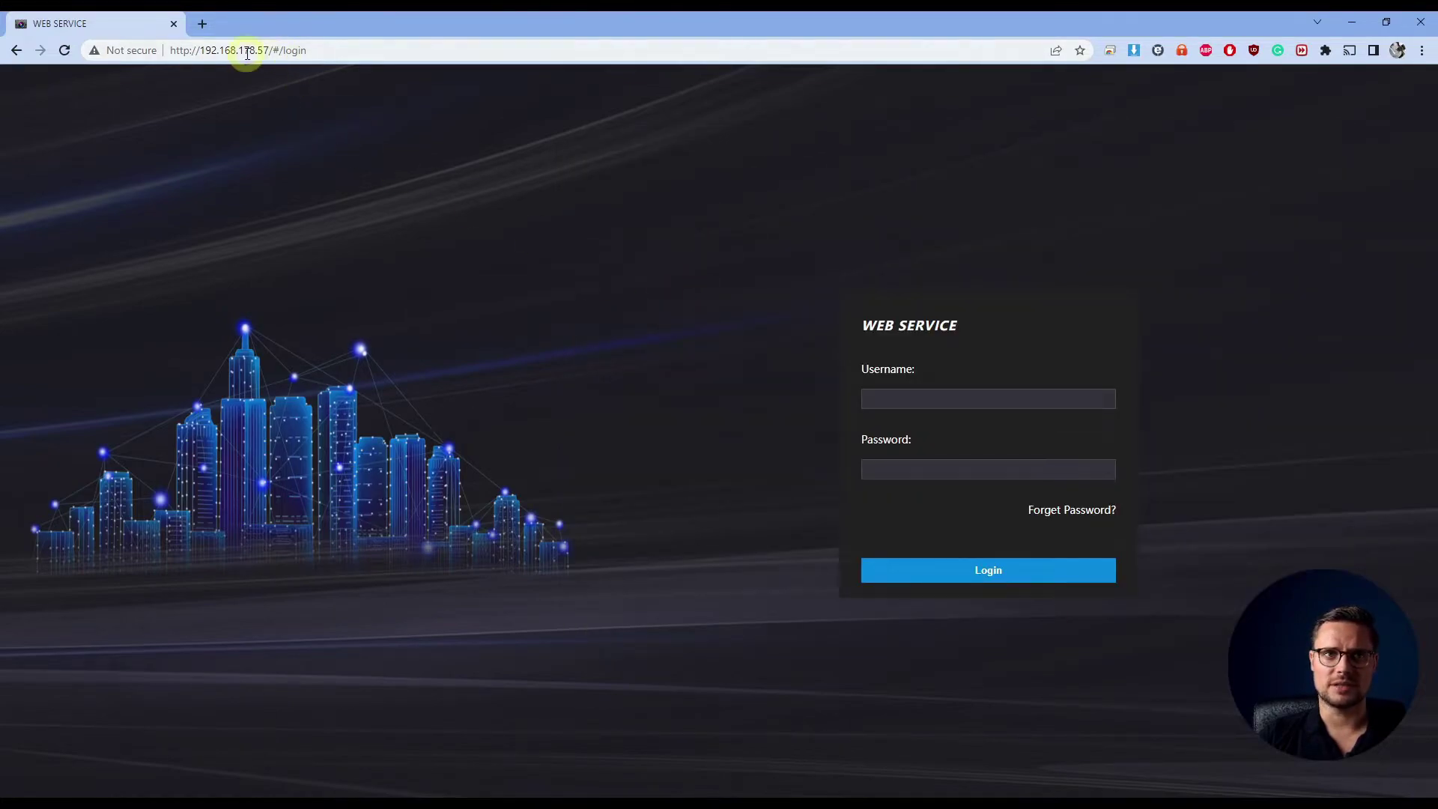
# Log in to the access controller at 192.168.178.57 as admin, dismissing Chrome's password prompts
pyautogui.click(369, 49)
pyautogui.press('Return')
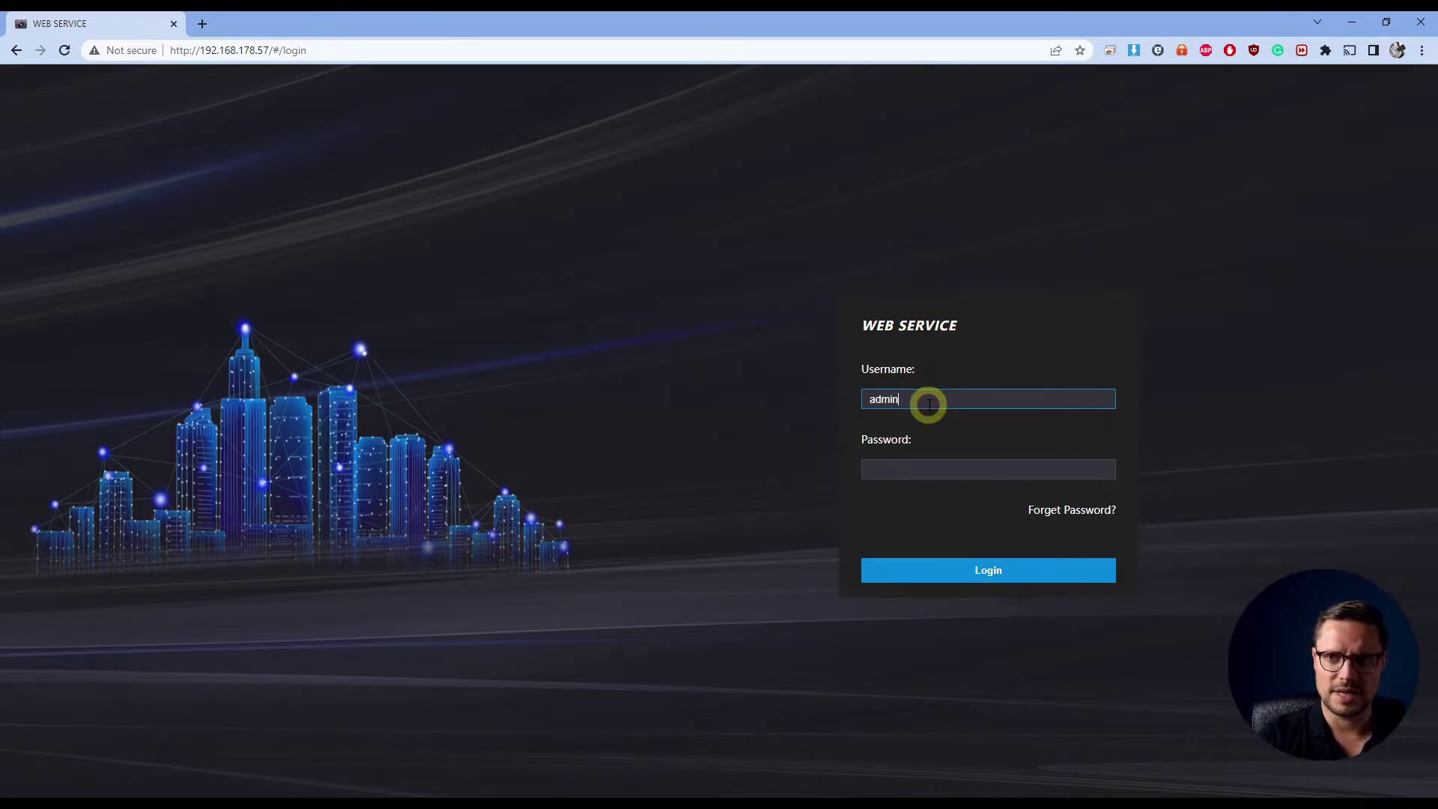
pyautogui.press('Tab')
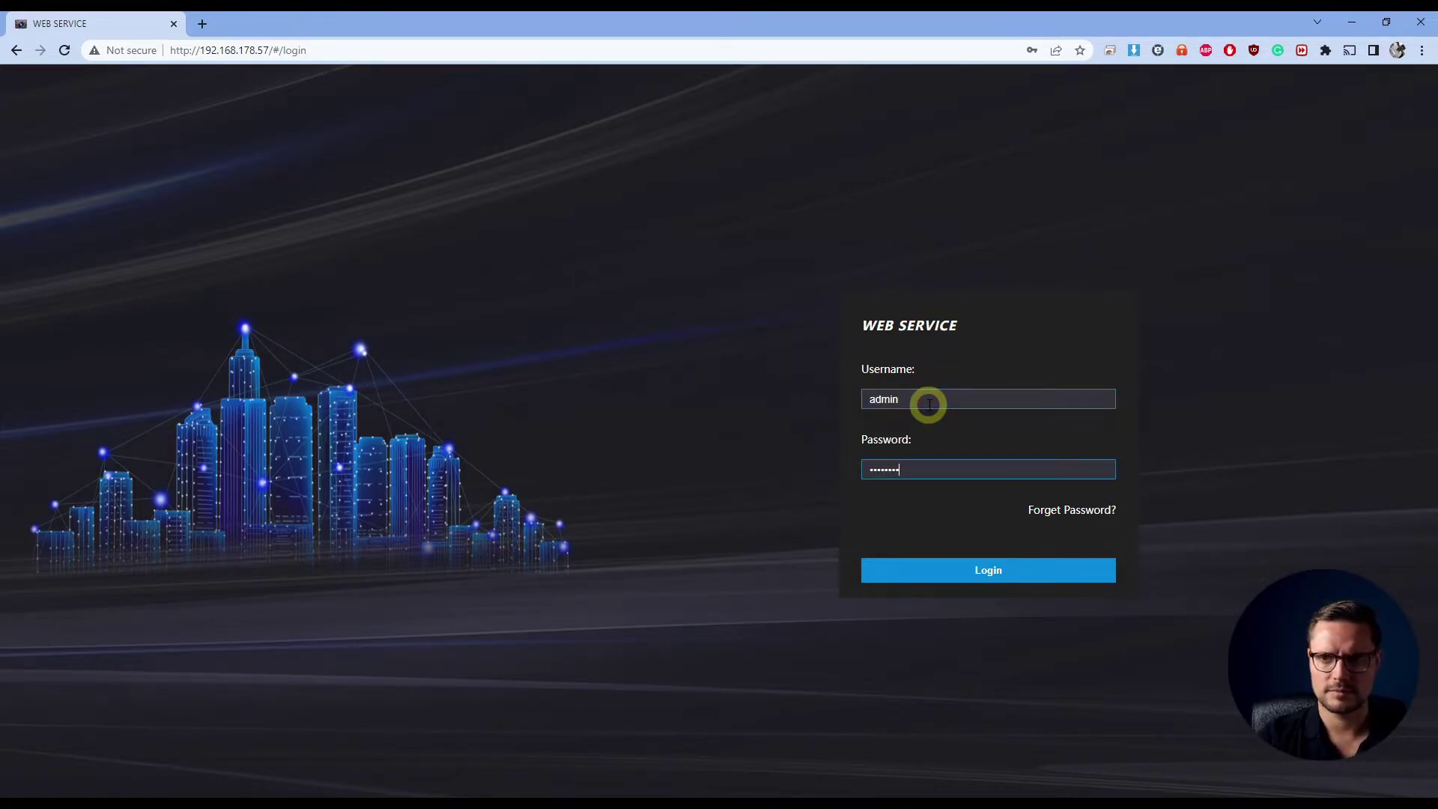
pyautogui.press('Return')
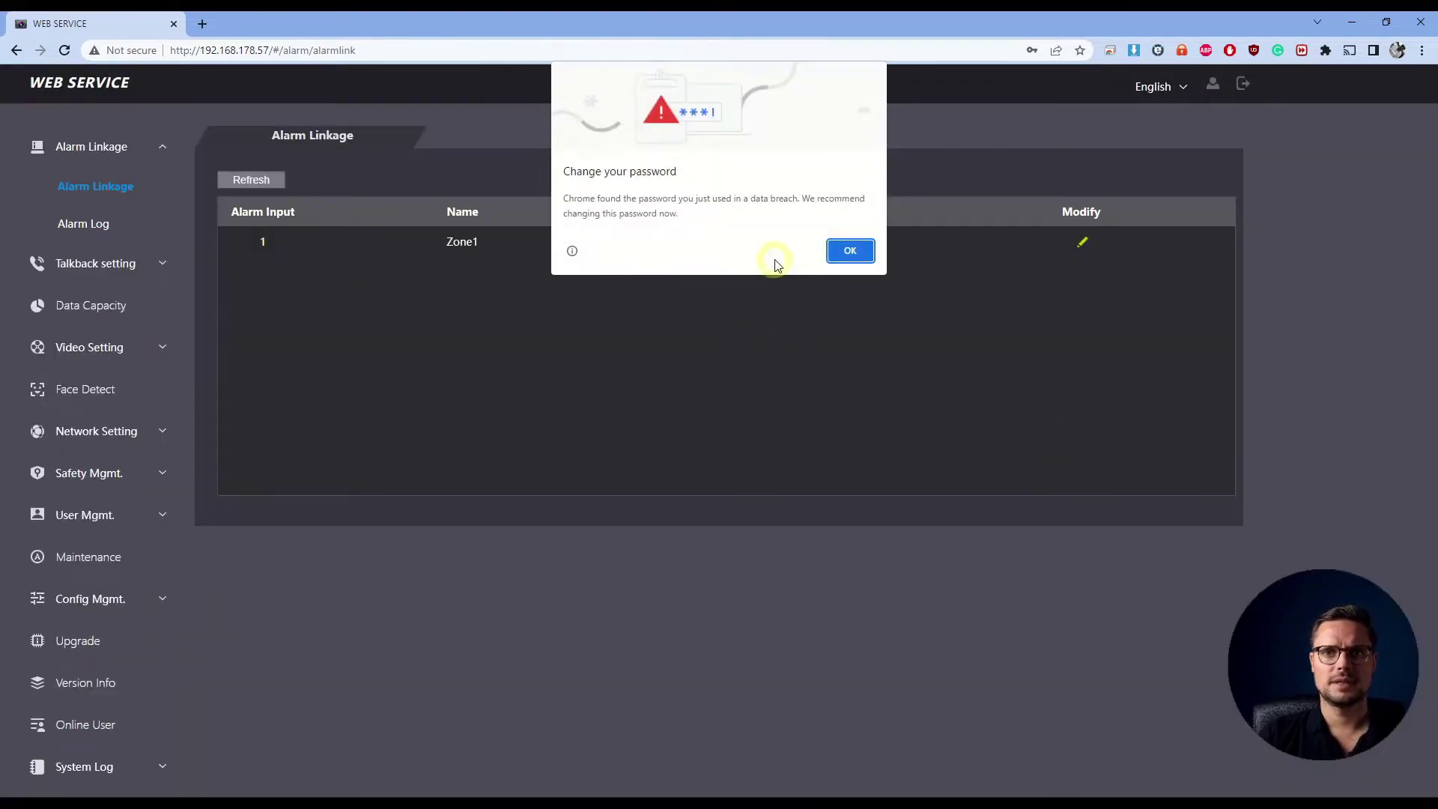
pyautogui.click(854, 255)
pyautogui.click(1065, 262)
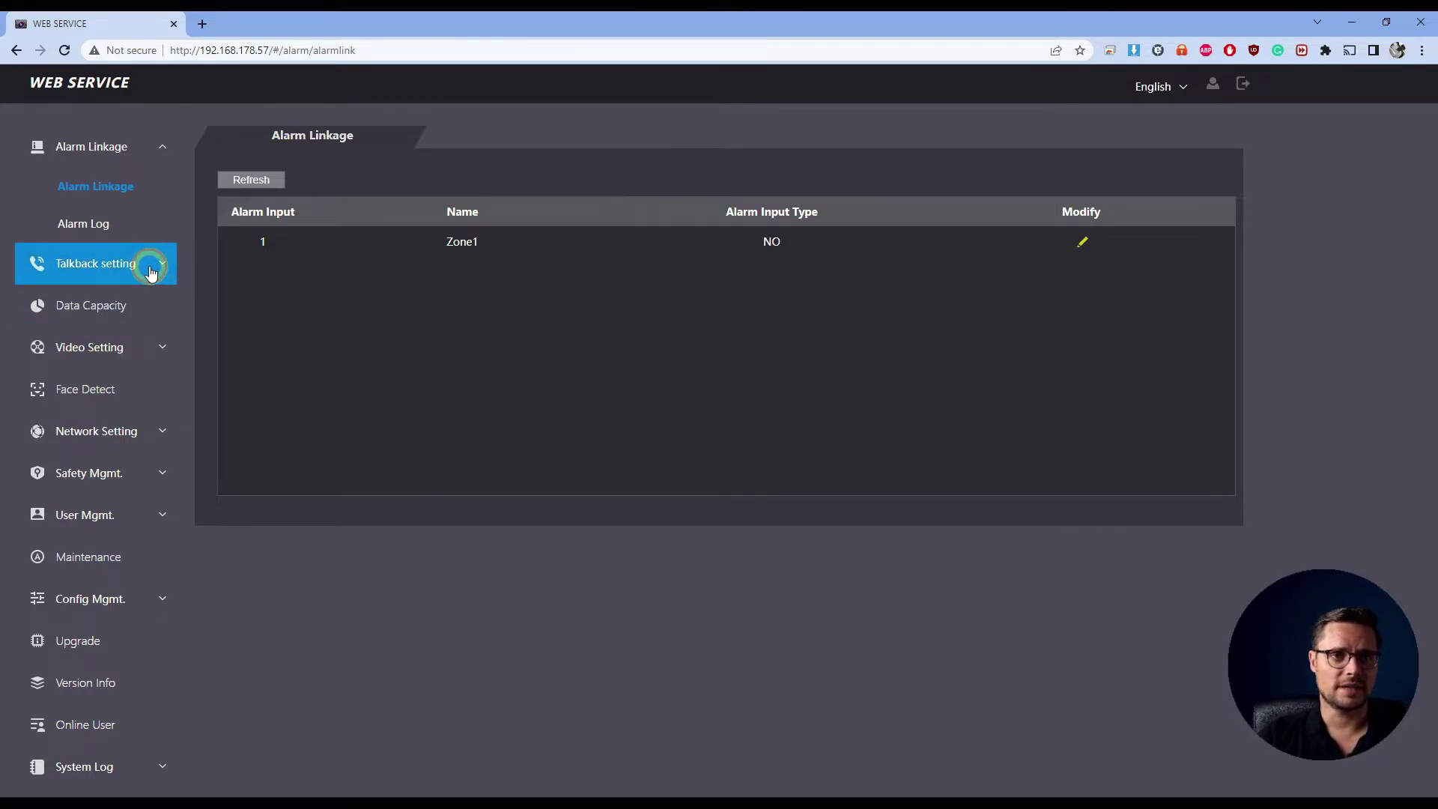
# Open Talkback setting > Local and review Key 1's name Reception and call number
pyautogui.click(150, 271)
pyautogui.click(101, 224)
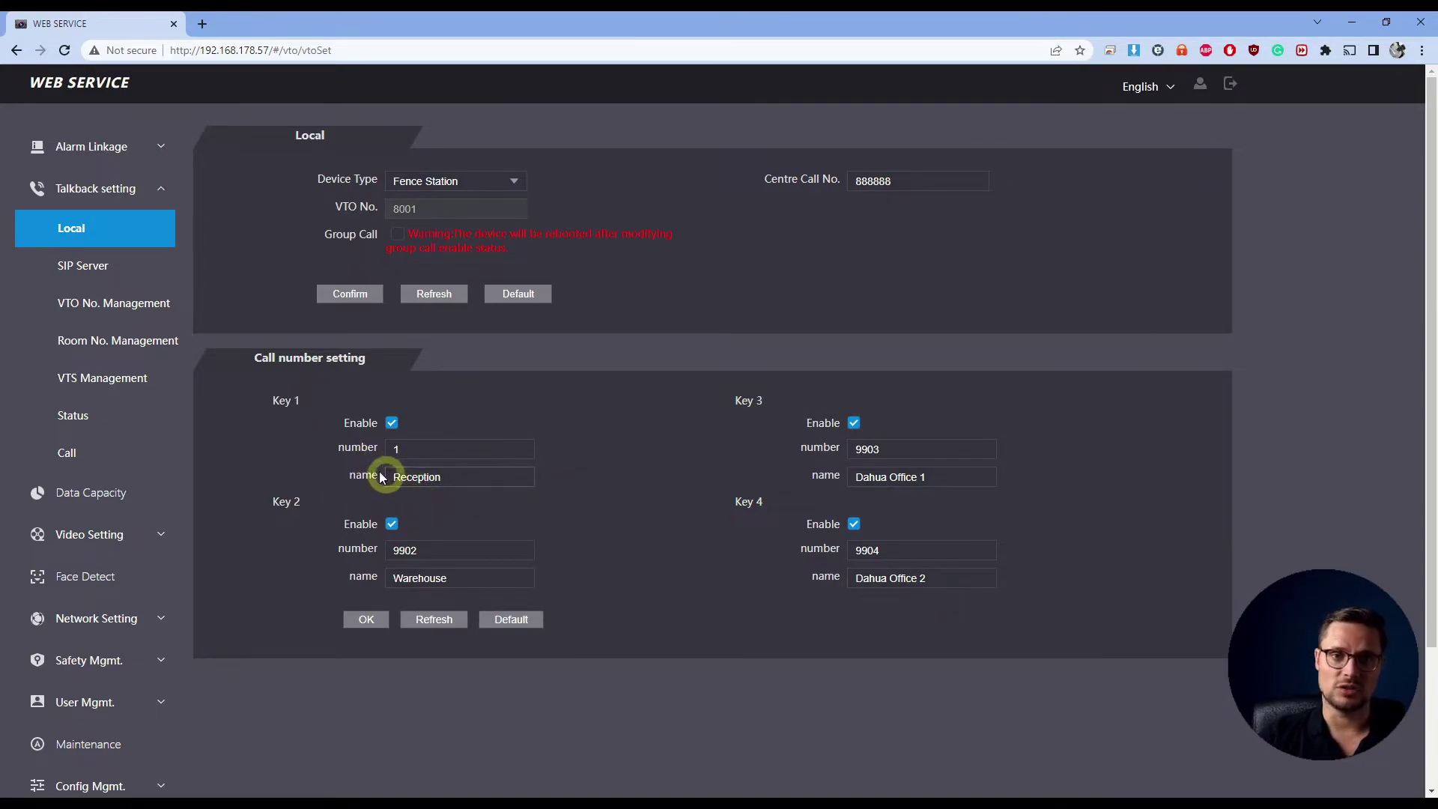
pyautogui.doubleClick(424, 477)
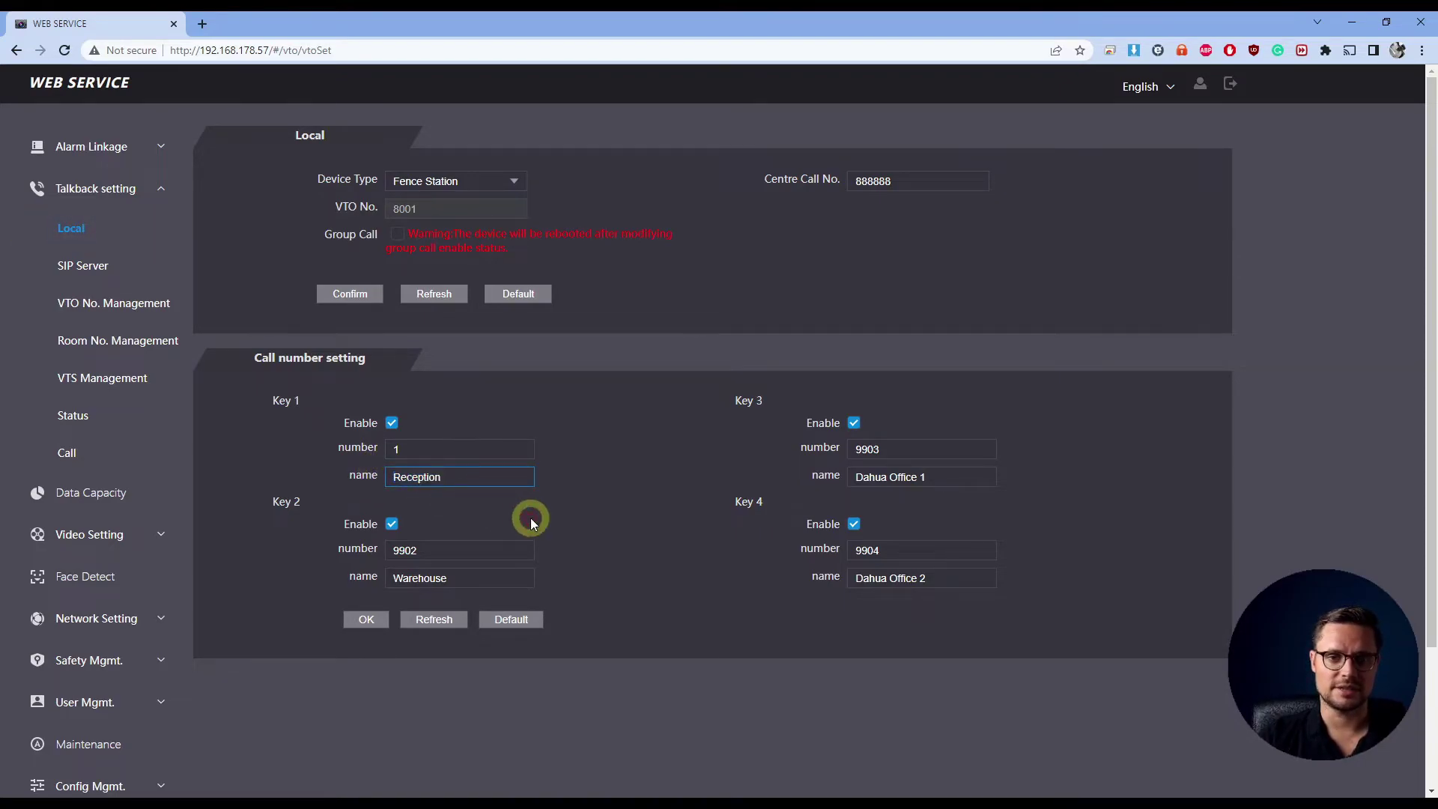
pyautogui.click(384, 522)
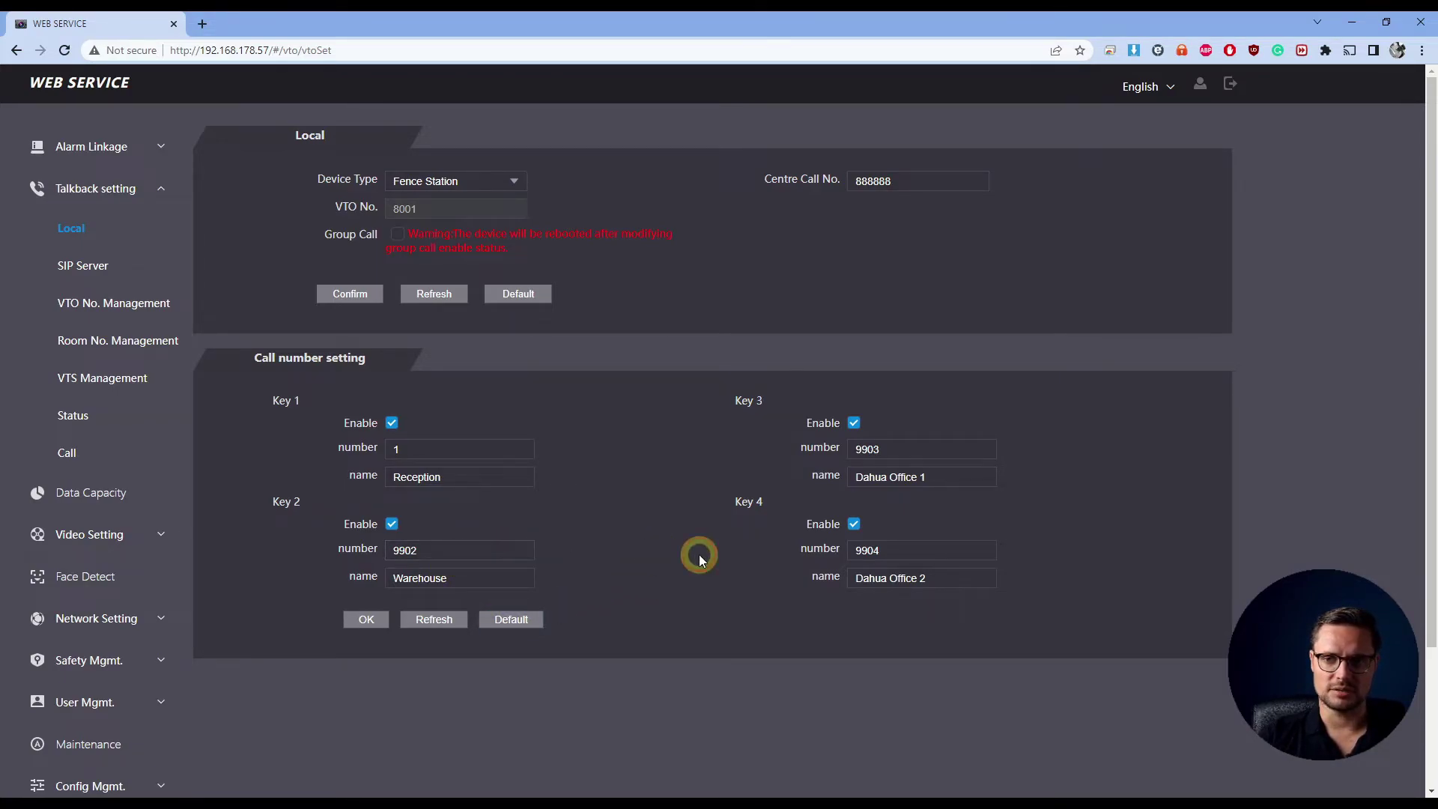
pyautogui.doubleClick(390, 451)
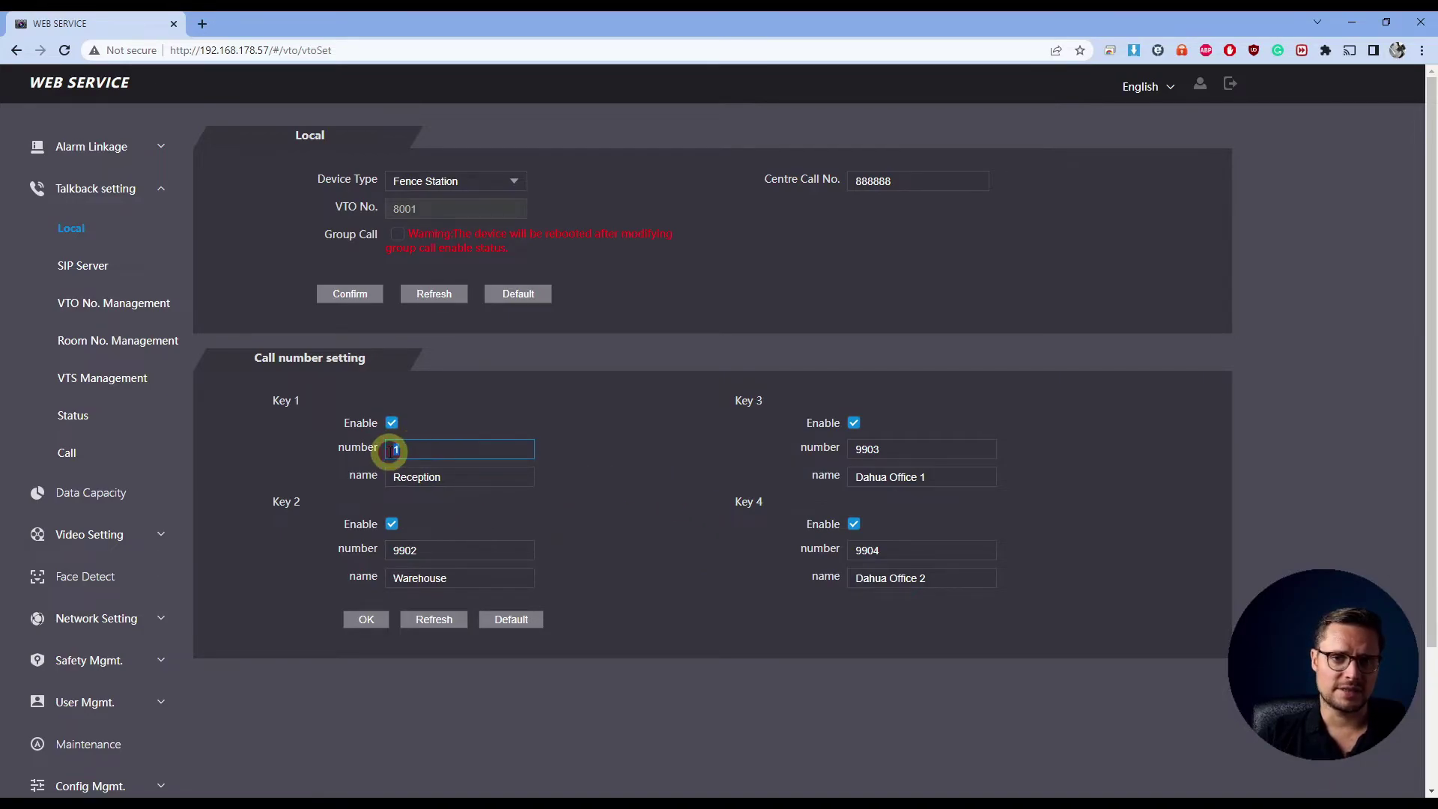
pyautogui.click(424, 449)
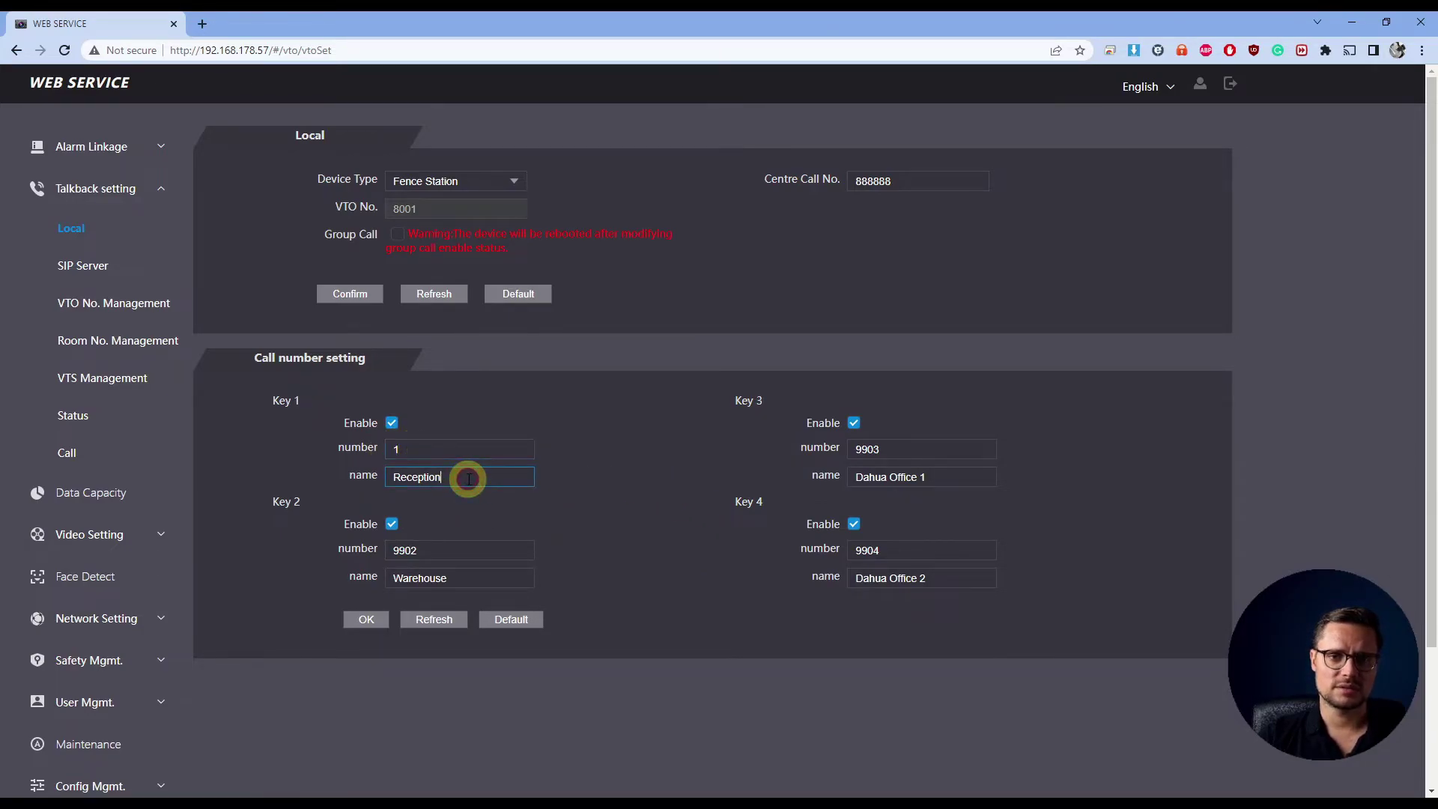
pyautogui.click(644, 497)
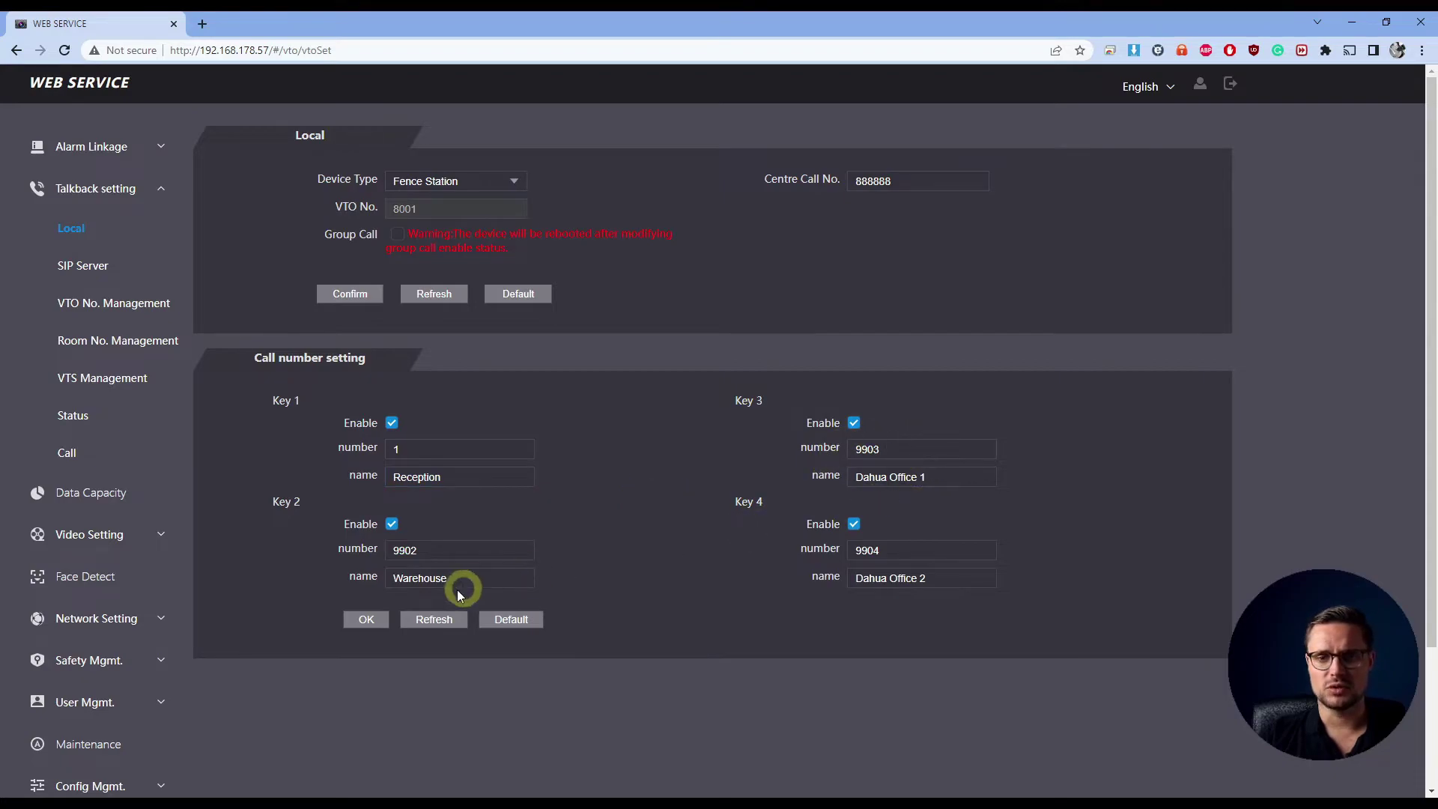
# Renumber Keys 2, 3 and 4 from 9902–9904 to 2, 3, 4, save, then go to SIP Server
pyautogui.doubleClick(398, 552)
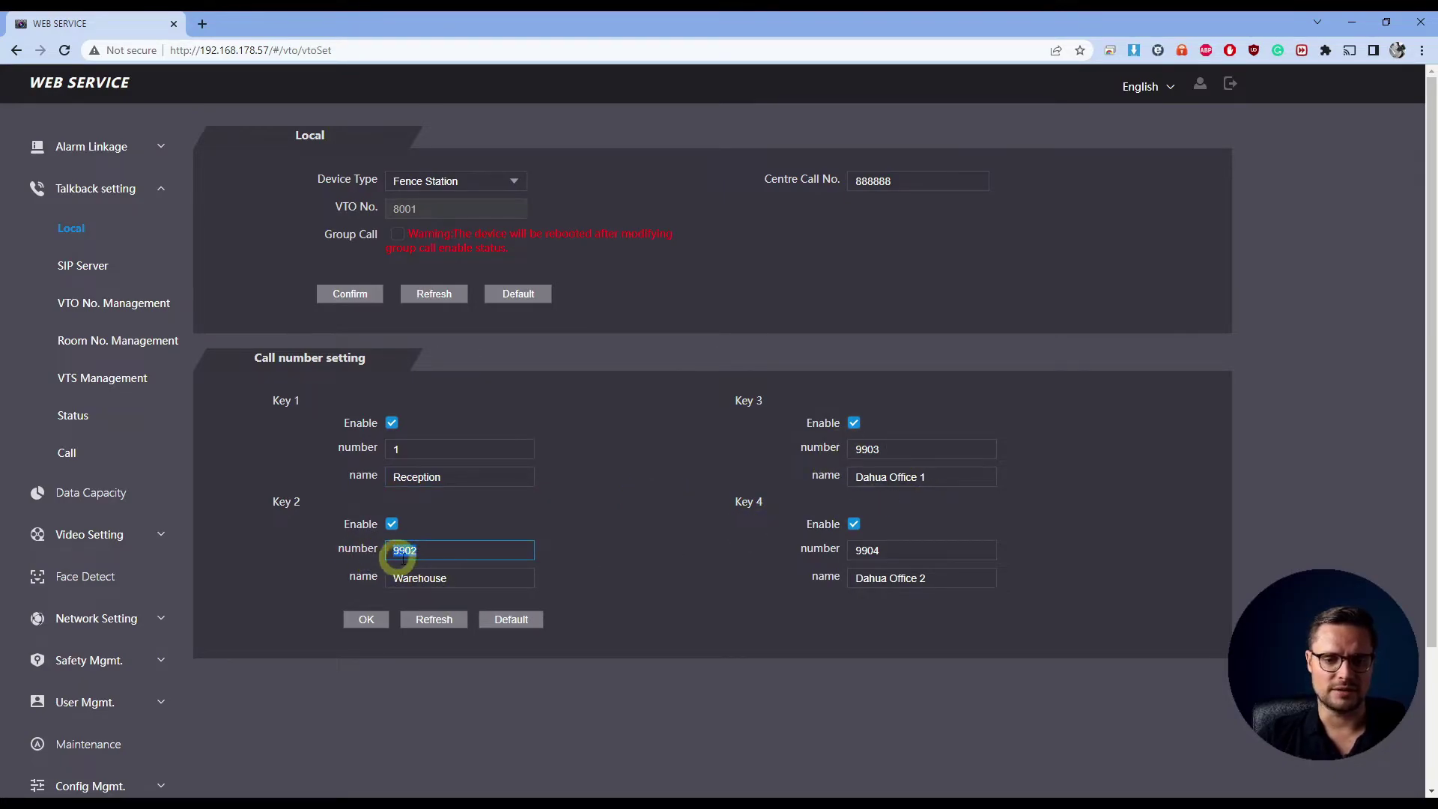
pyautogui.write('2')
pyautogui.doubleClick(866, 450)
pyautogui.write('3')
pyautogui.doubleClick(867, 551)
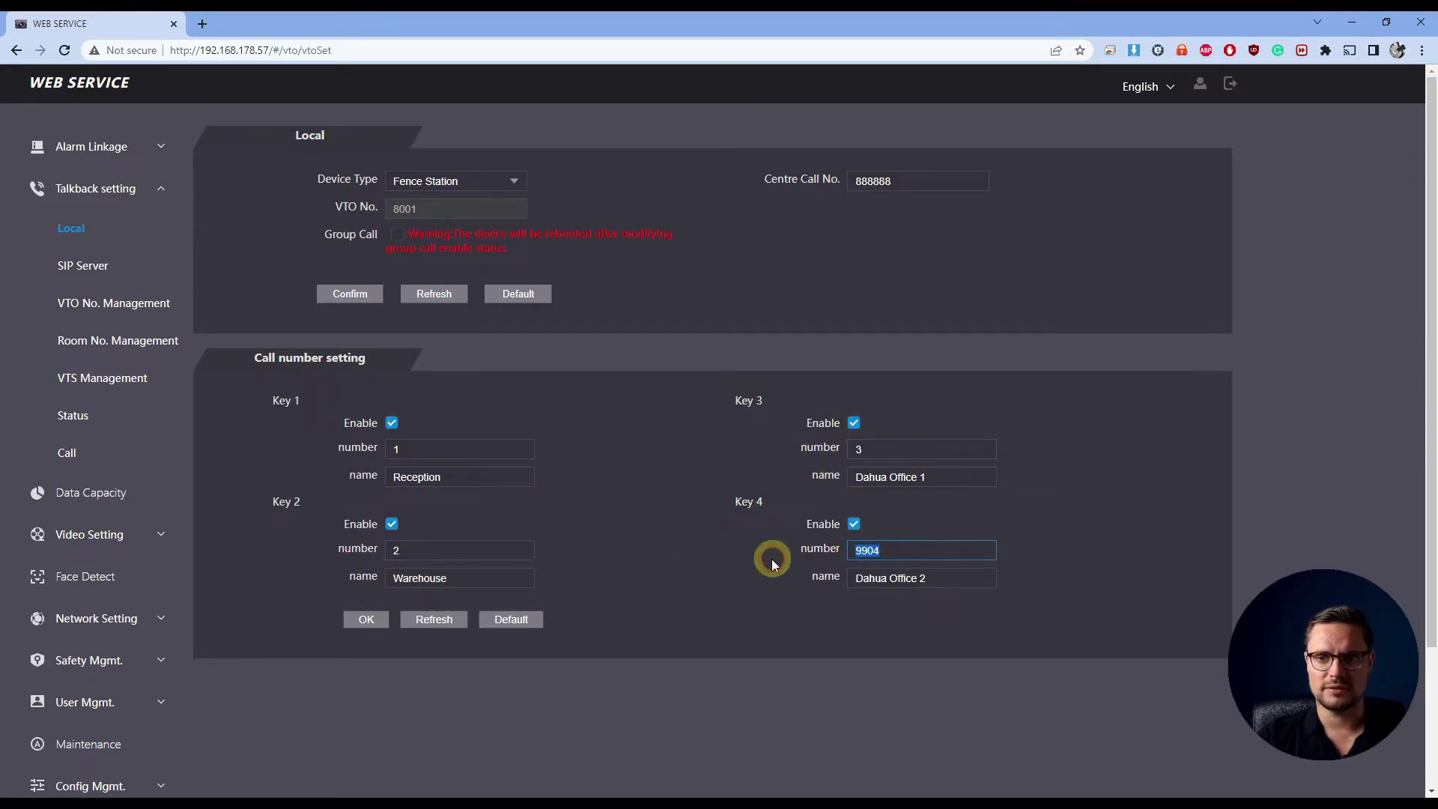
pyautogui.write('4')
pyautogui.click(700, 587)
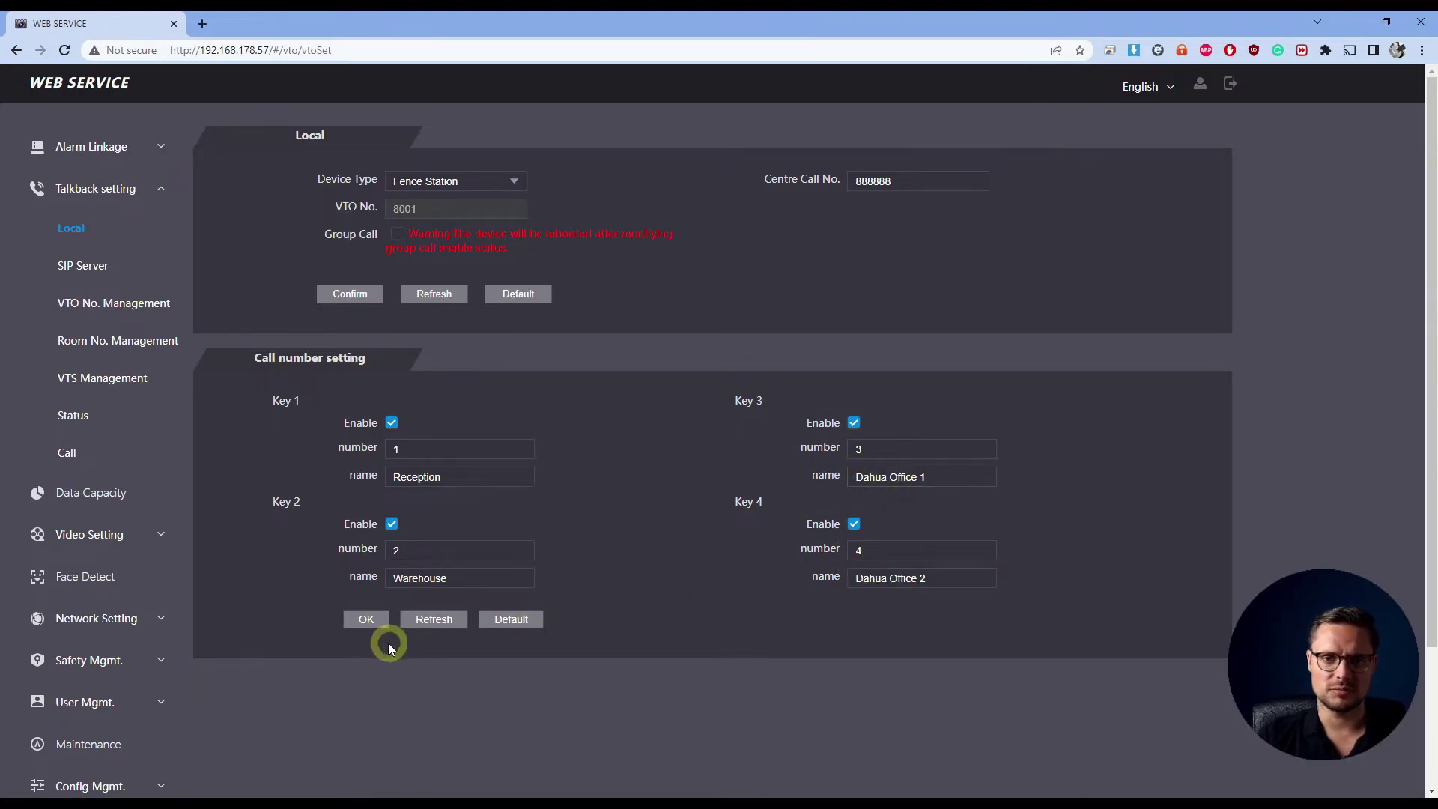
pyautogui.click(367, 622)
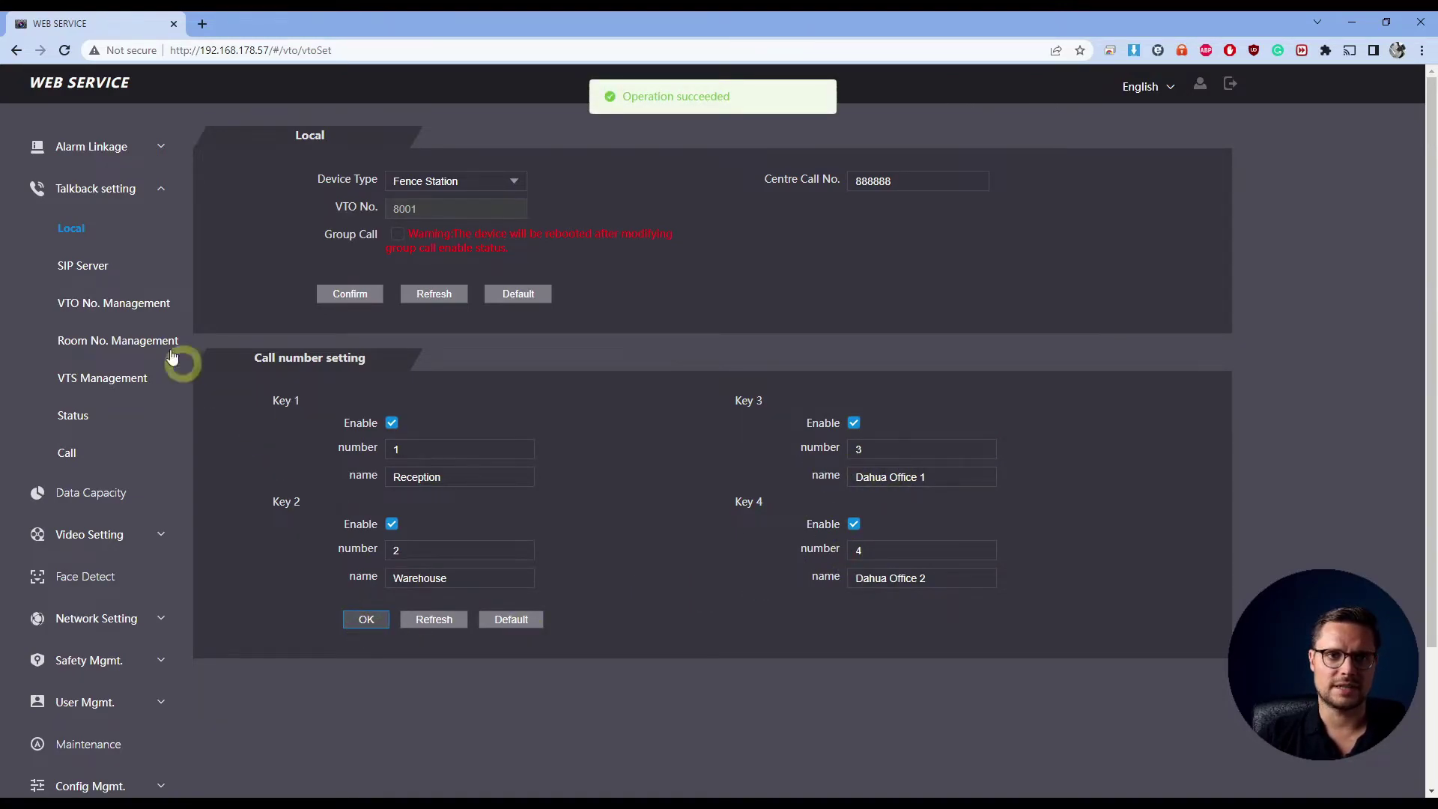
pyautogui.click(86, 266)
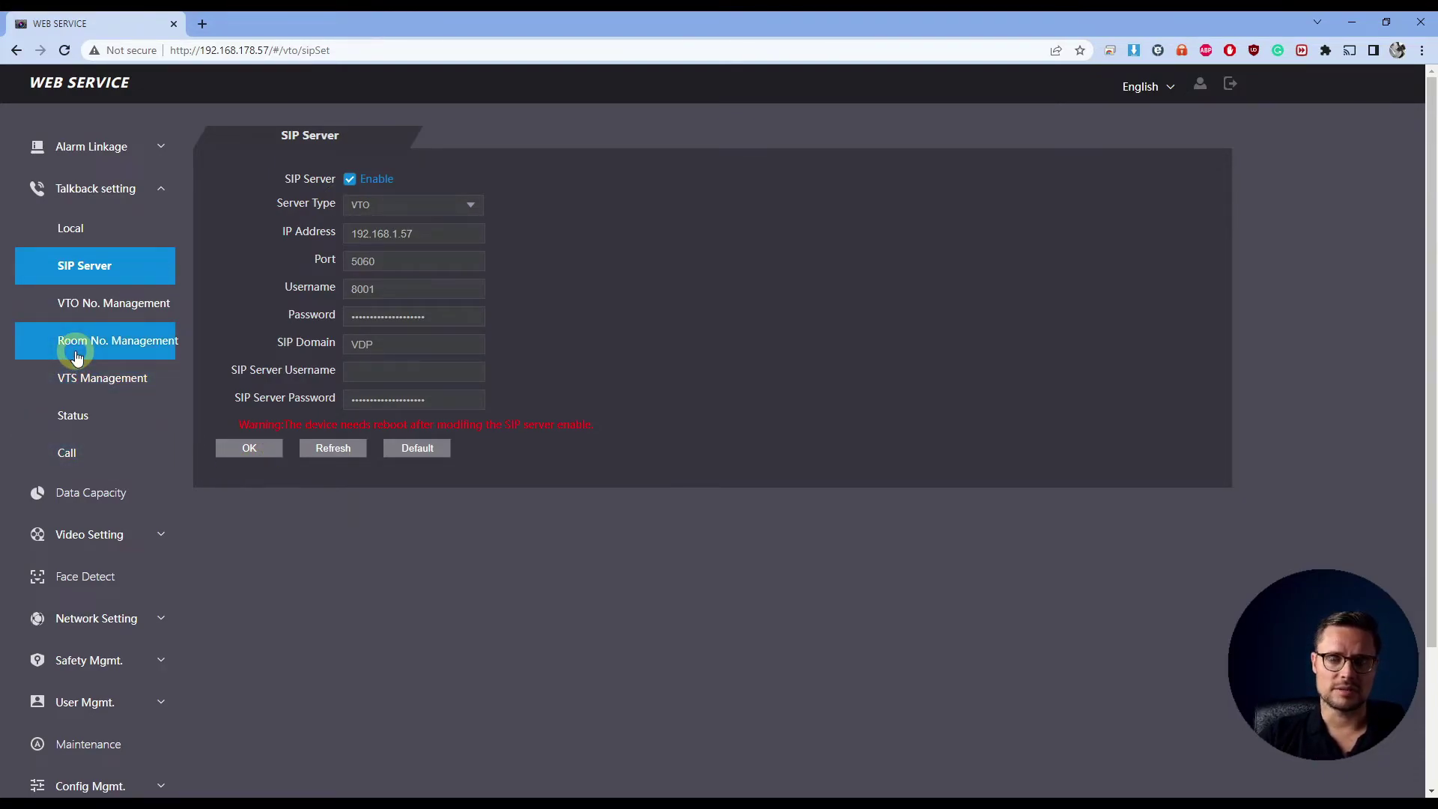
# Go to Room No. Management, where no rooms are listed yet
pyautogui.click(125, 343)
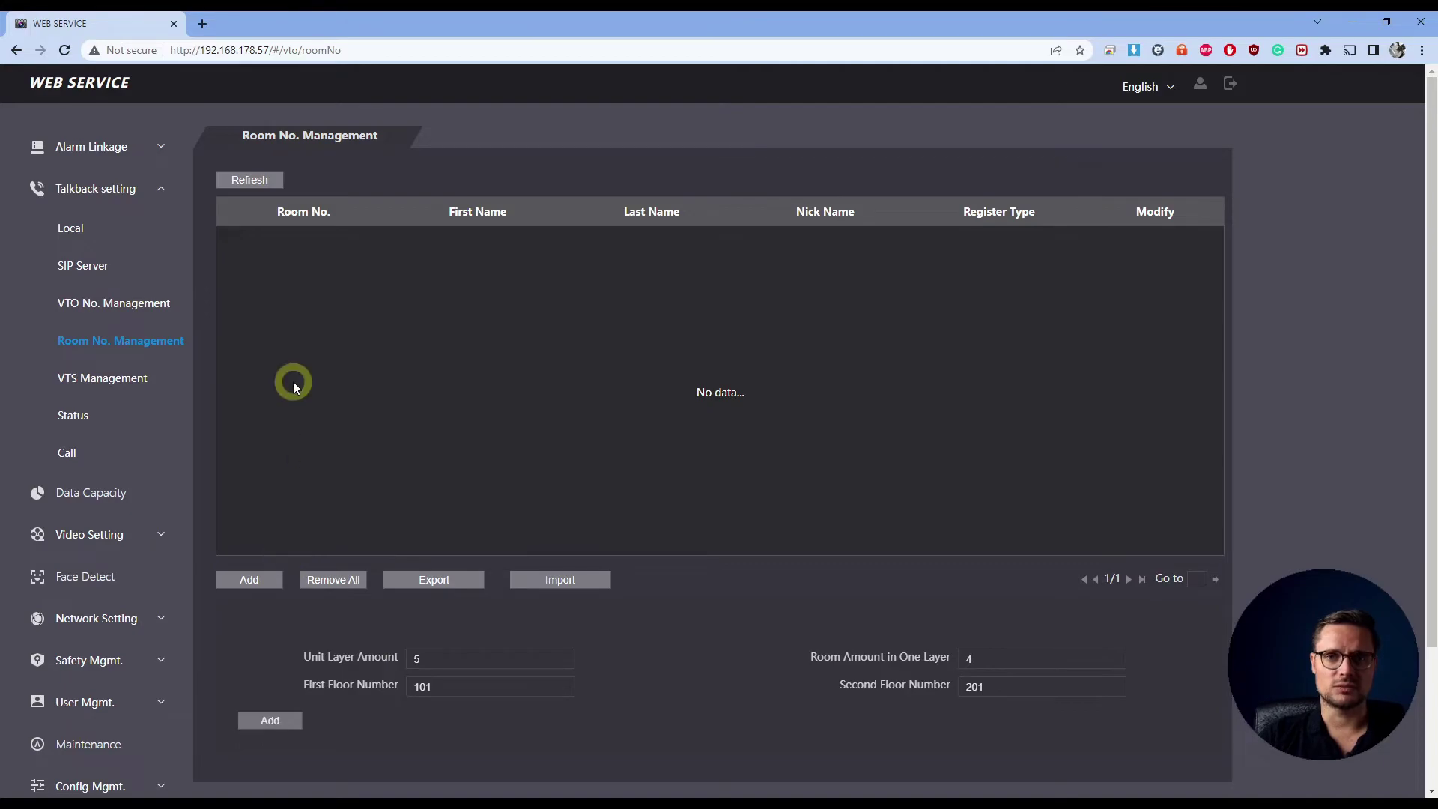
# Add room 1, first name Reception, with a new register password, then dismiss Chrome's password popups
pyautogui.click(255, 579)
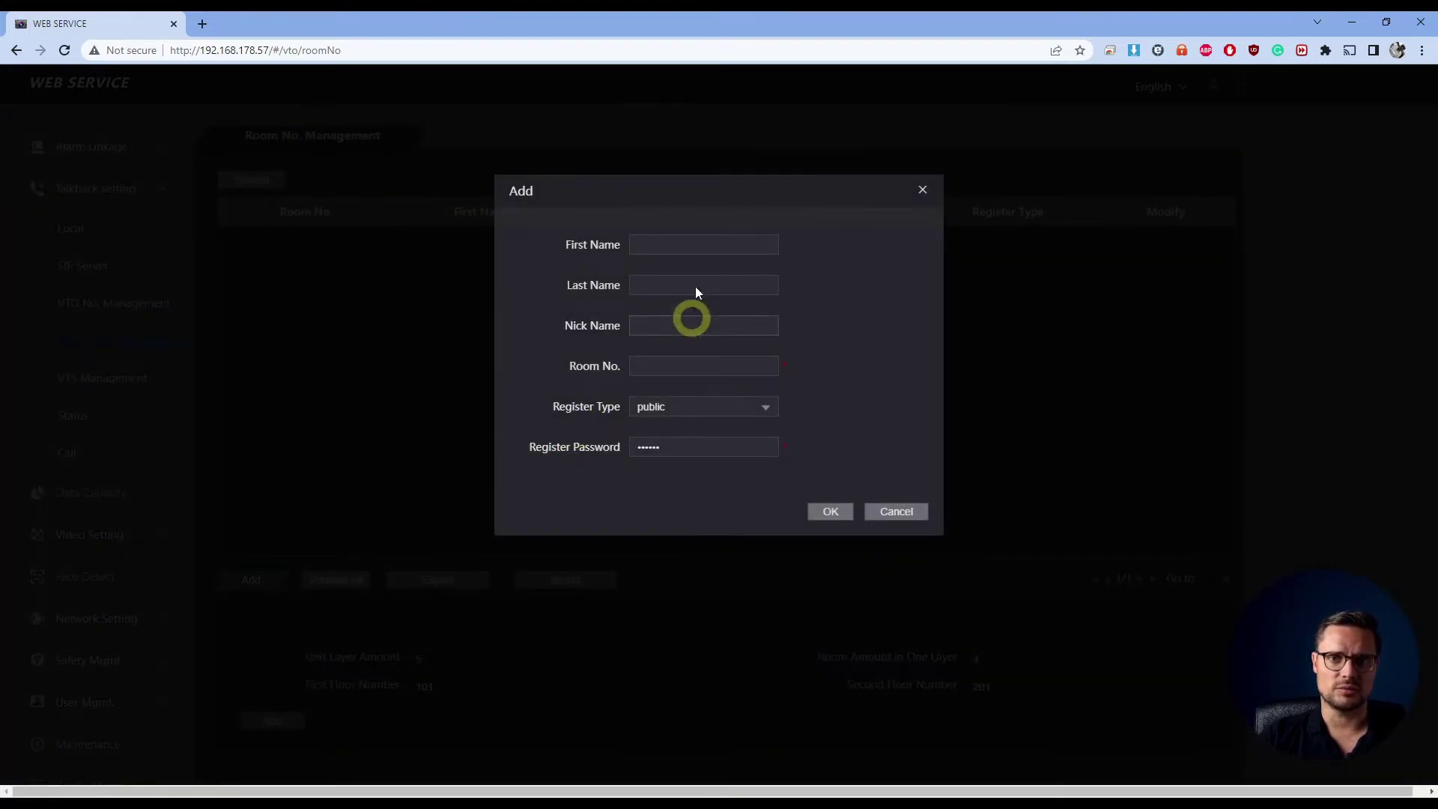
pyautogui.click(709, 245)
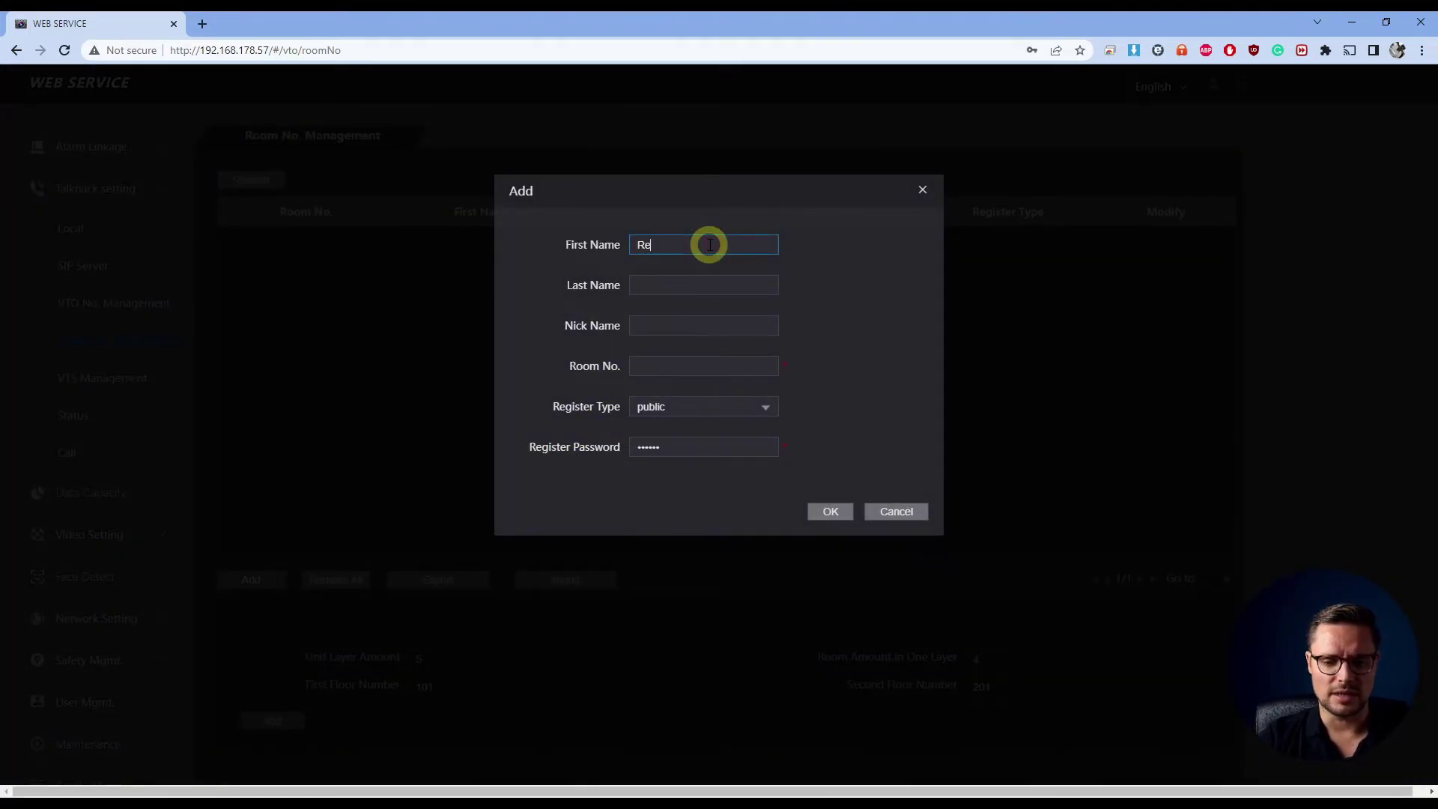
pyautogui.press('Tab')
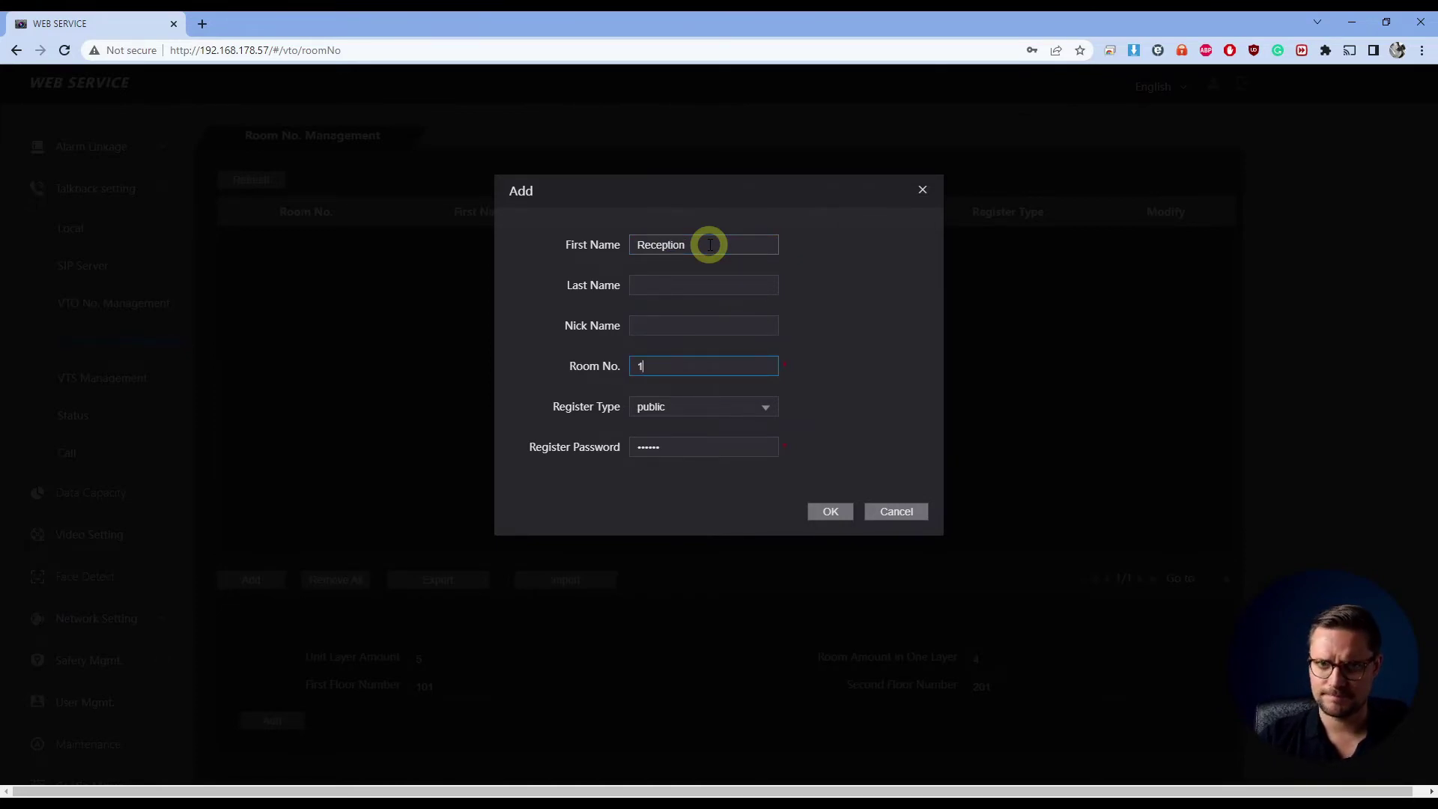
pyautogui.click(730, 448)
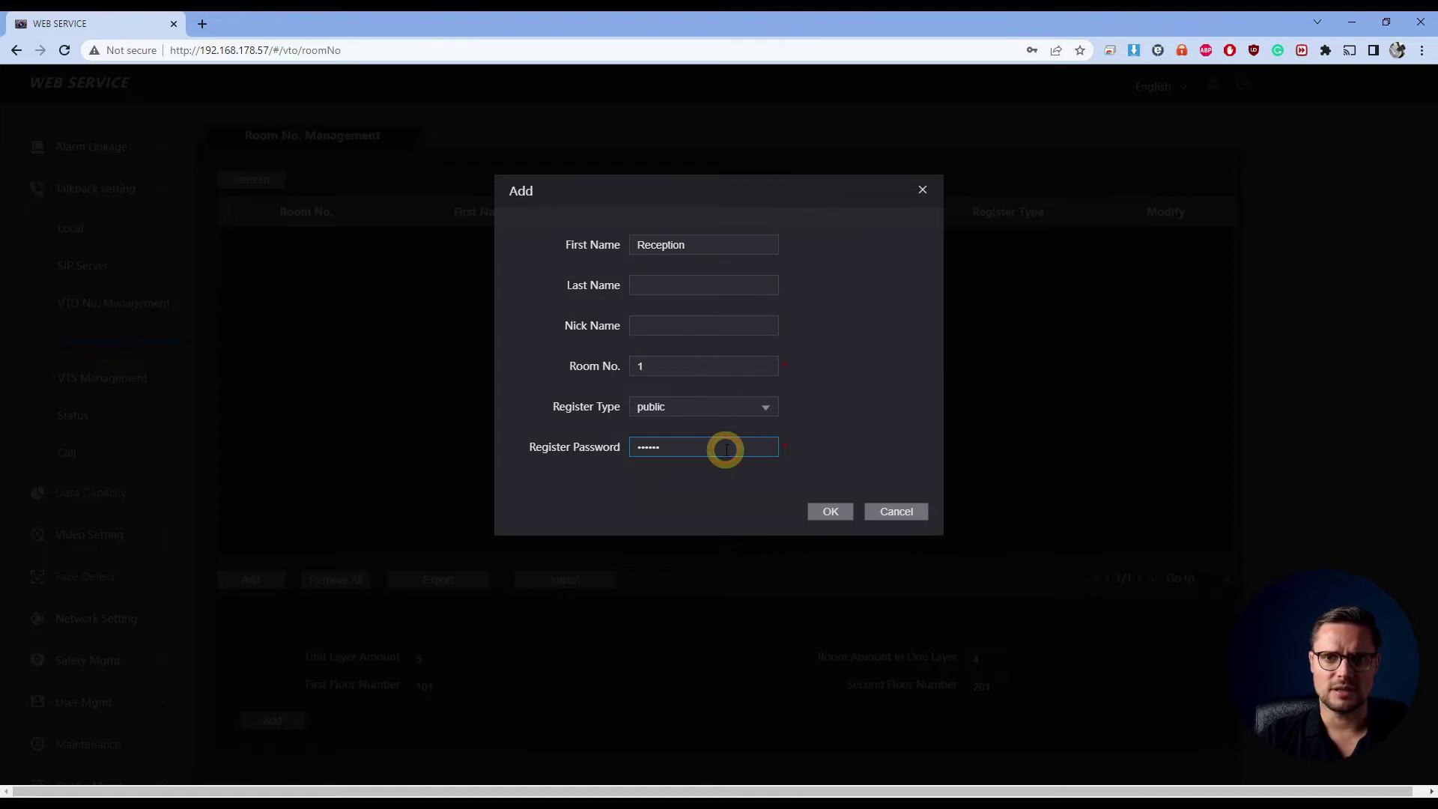
pyautogui.doubleClick(726, 450)
pyautogui.write('admin')
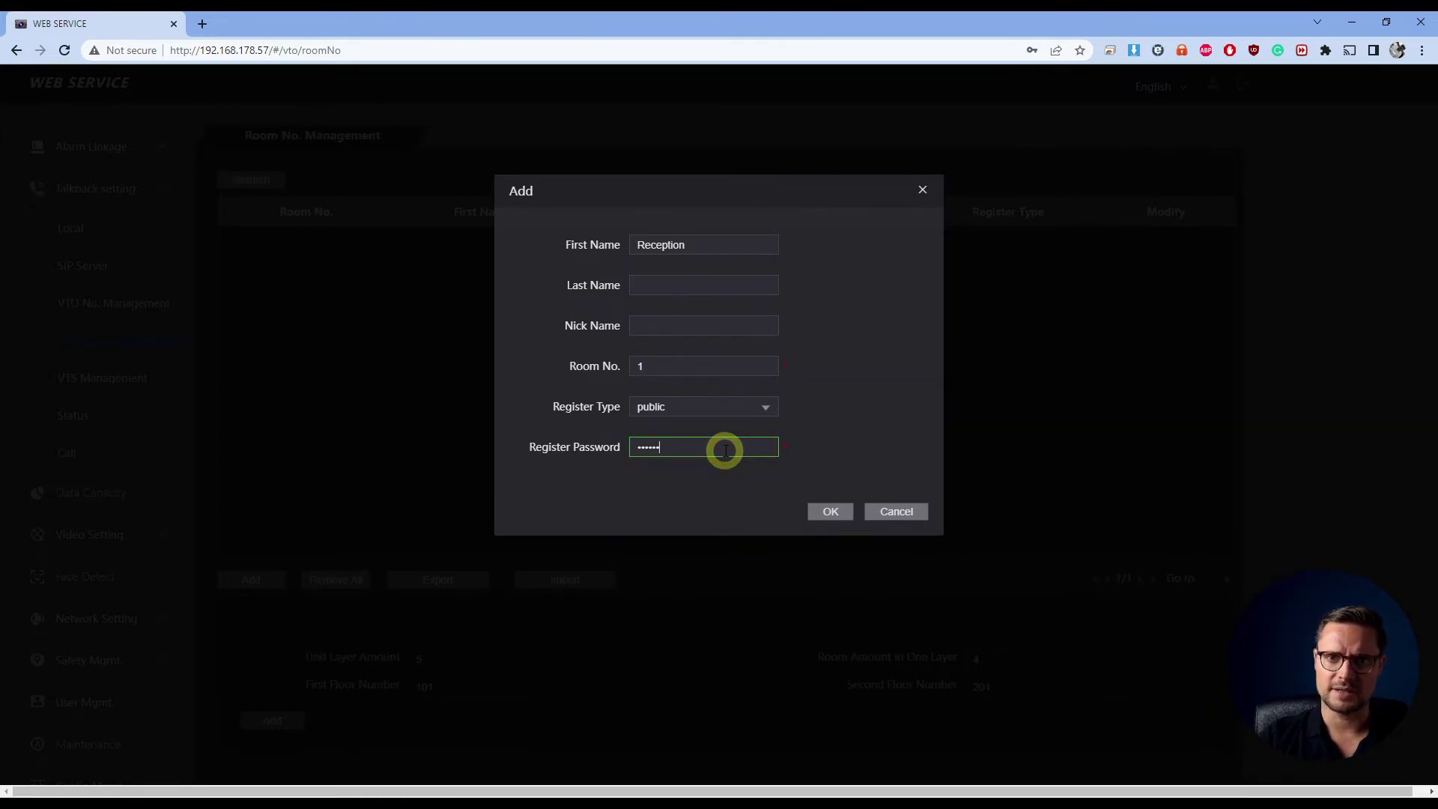
pyautogui.click(854, 508)
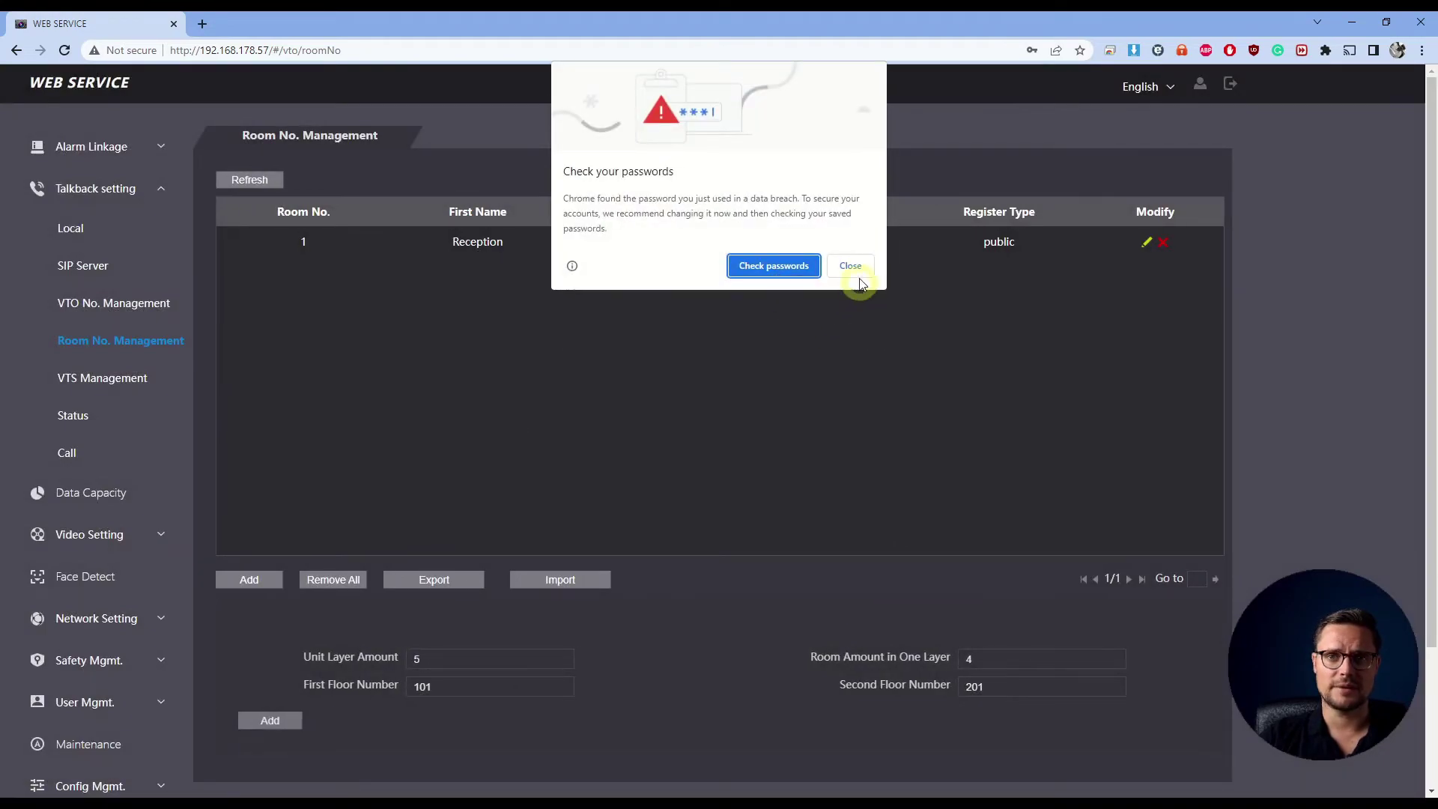
pyautogui.click(850, 267)
pyautogui.click(1056, 258)
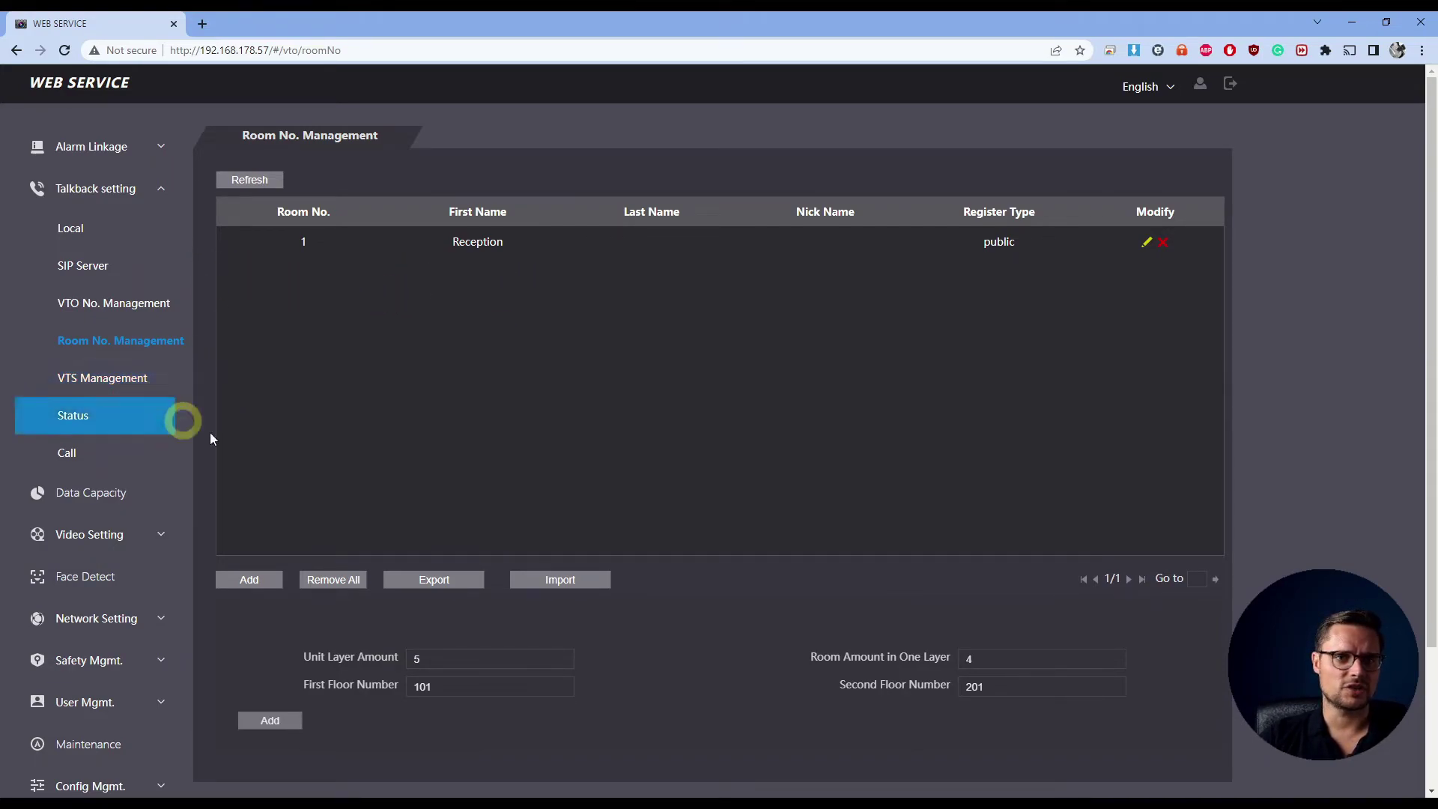
# Show the talkback registration status: room 8001 online, room 1 at 192.168.178.192 offline
pyautogui.click(172, 380)
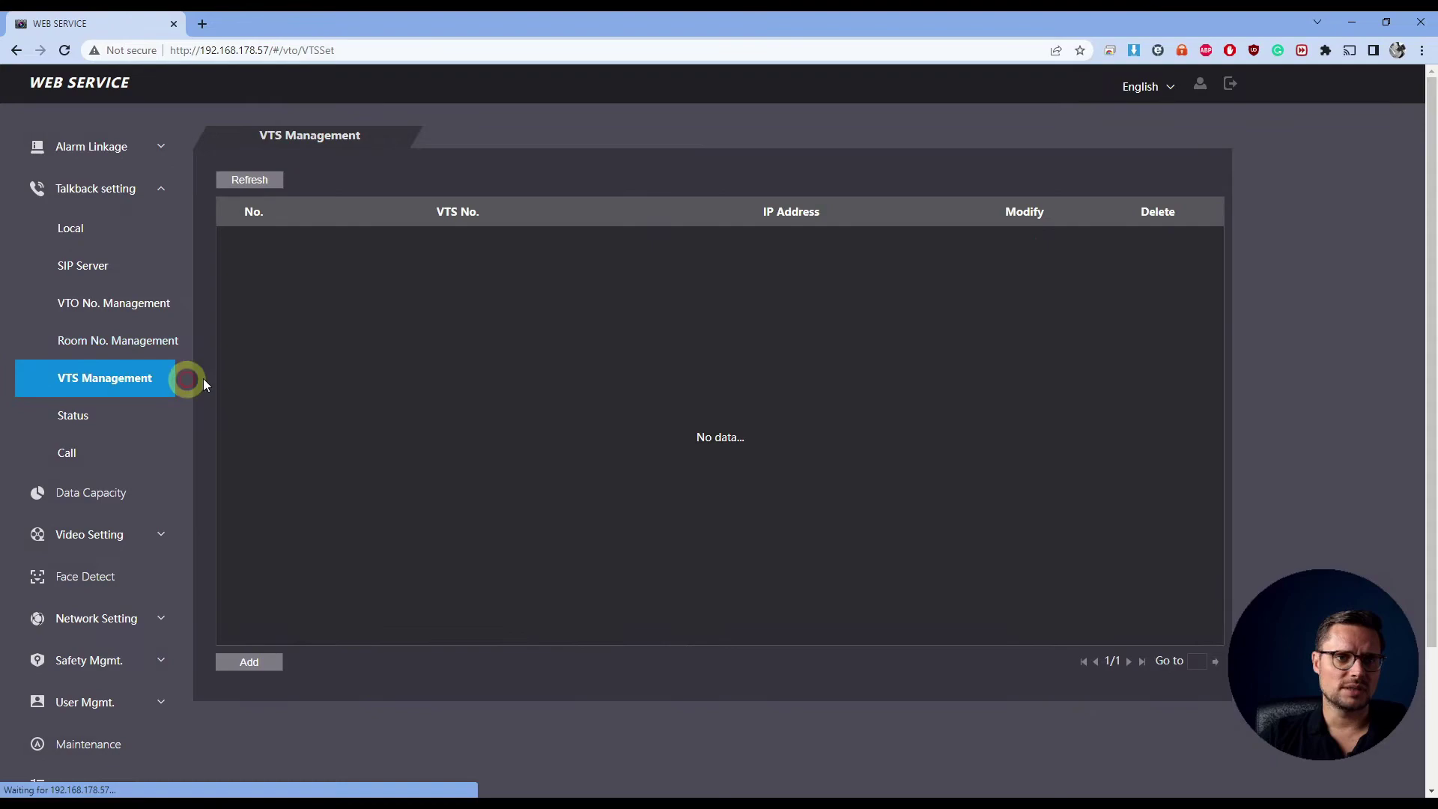
pyautogui.click(100, 417)
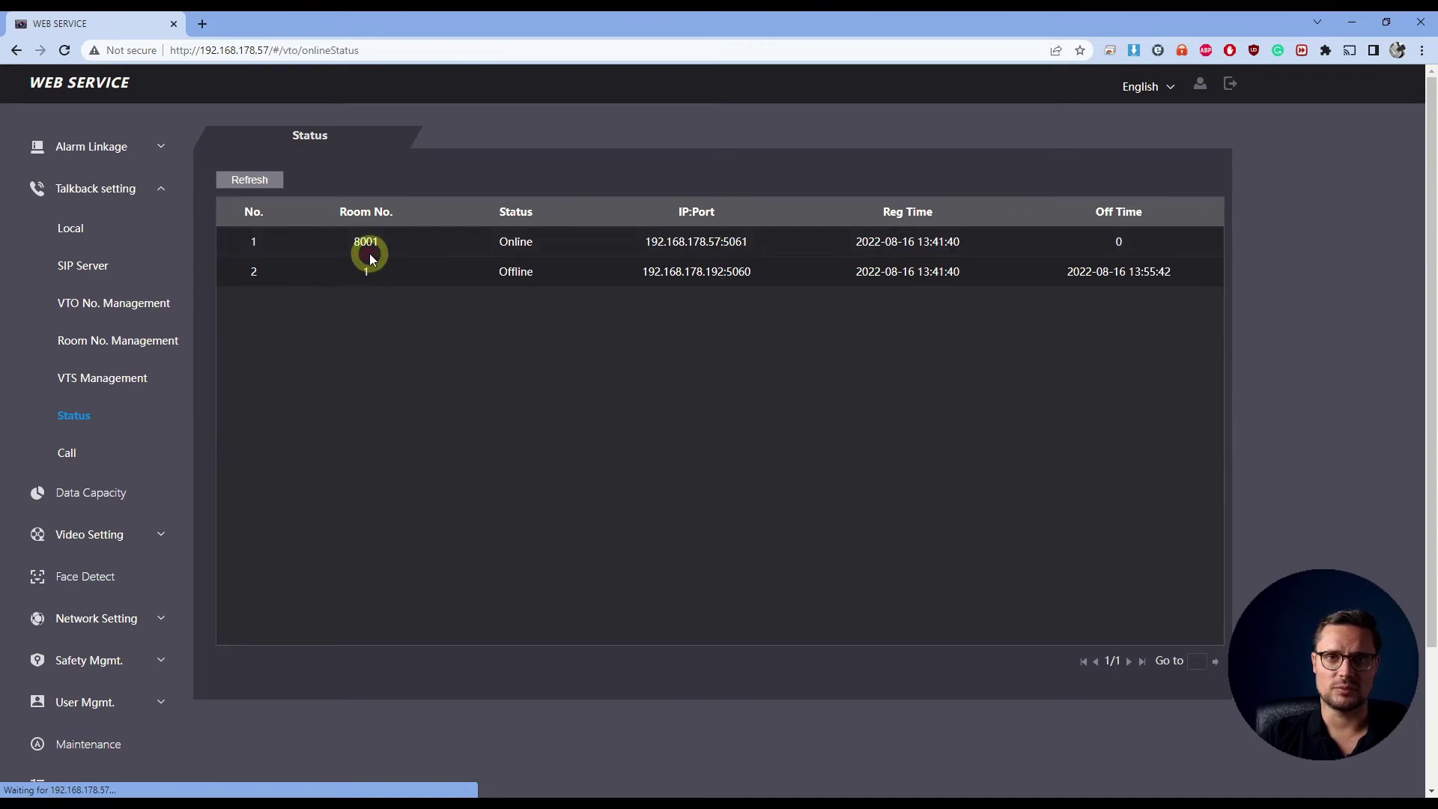
pyautogui.click(94, 458)
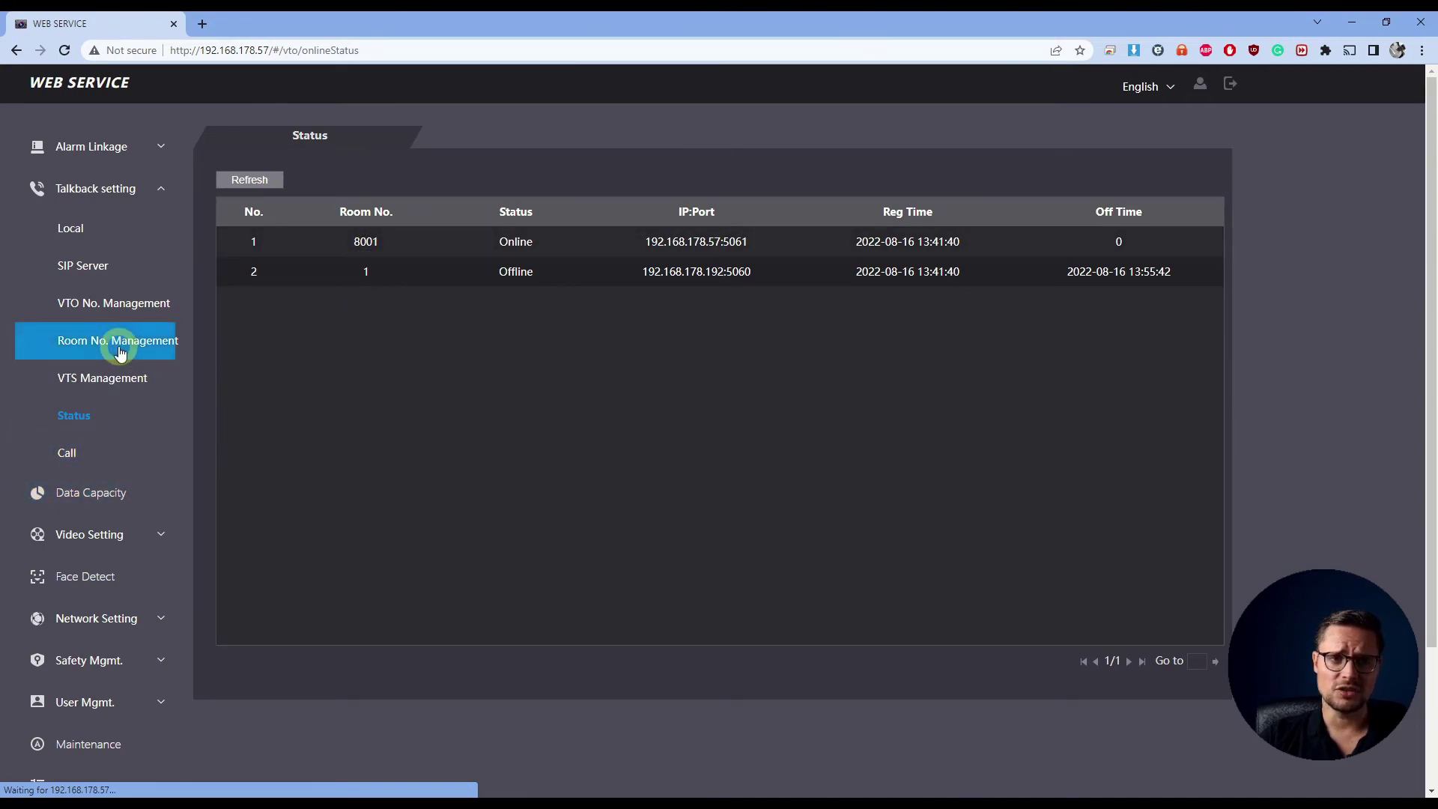